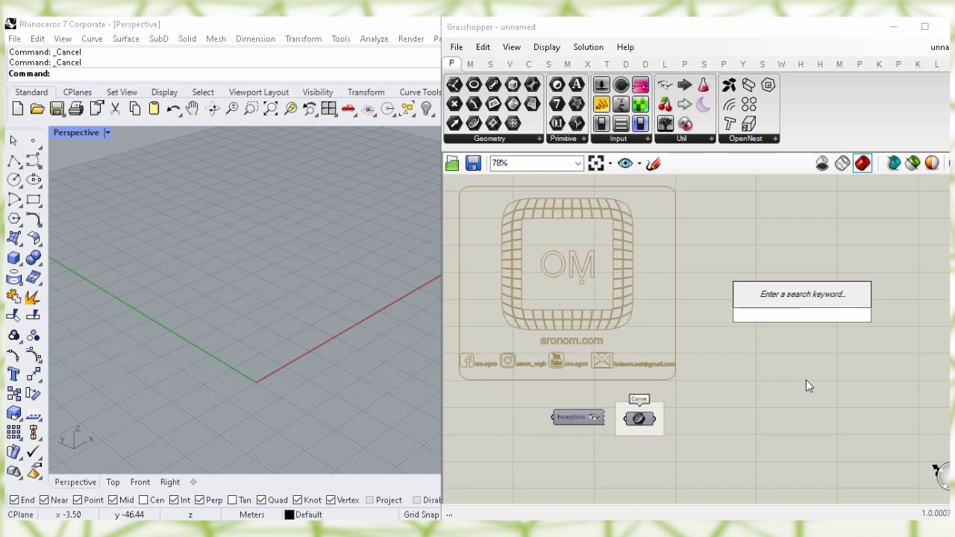
# Search 'create s' and place a Create Settings component centred on the canvas
pyautogui.write('te s')
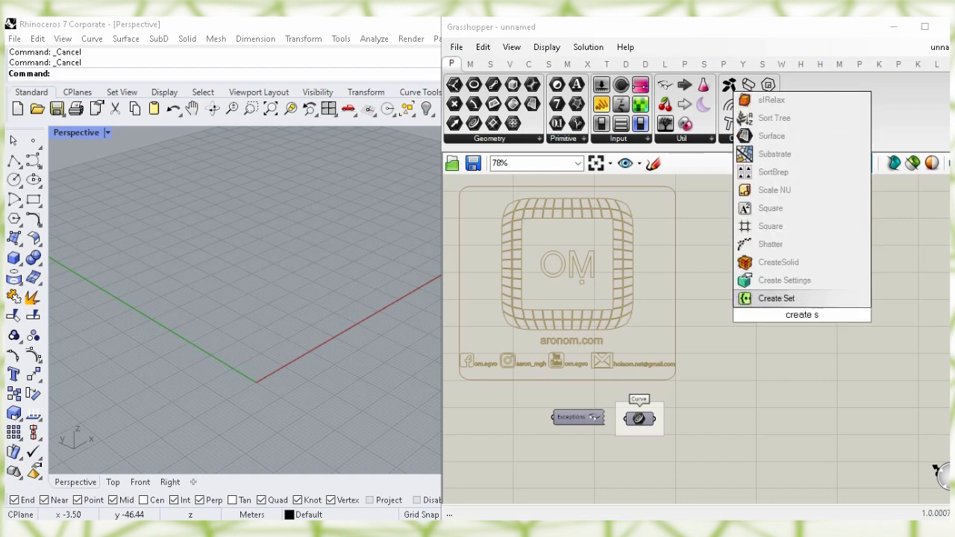
pyautogui.click(845, 281)
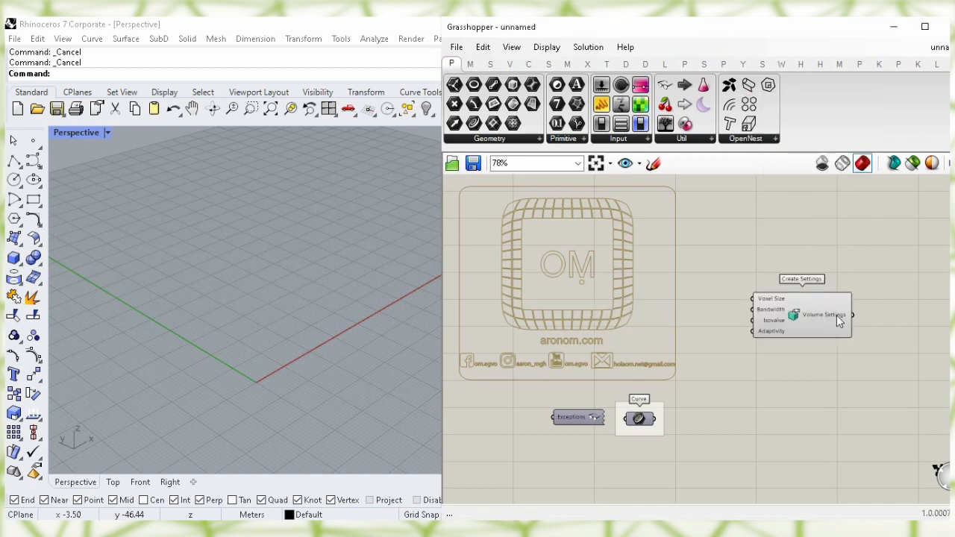
pyautogui.moveTo(818, 331); pyautogui.dragTo(846, 366)
pyautogui.moveTo(828, 409); pyautogui.dragTo(642, 381, button='right')
pyautogui.moveTo(647, 337); pyautogui.dragTo(655, 344)
pyautogui.moveTo(743, 352); pyautogui.dragTo(740, 371)
pyautogui.scroll(2, 746, 425)
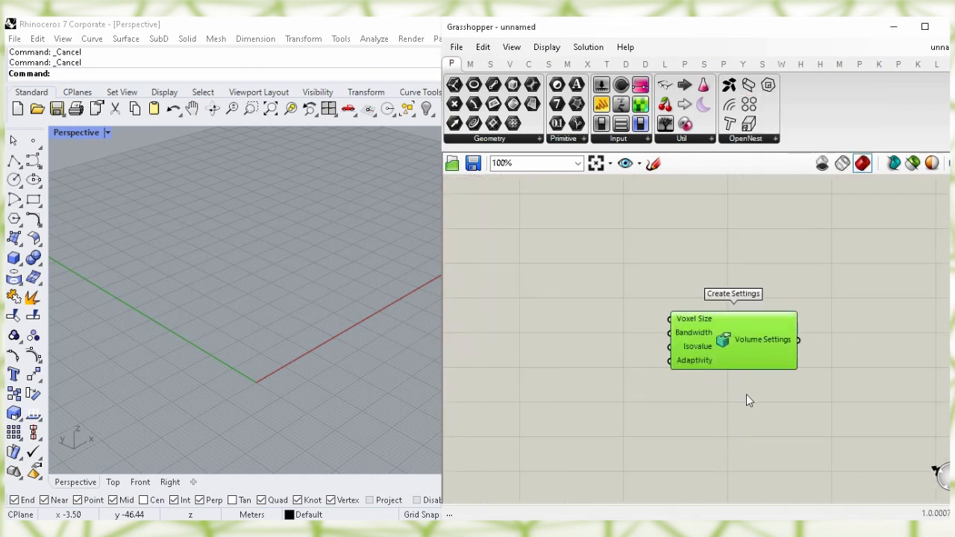
pyautogui.moveTo(746, 394); pyautogui.dragTo(752, 367, button='right')
pyautogui.moveTo(707, 295)
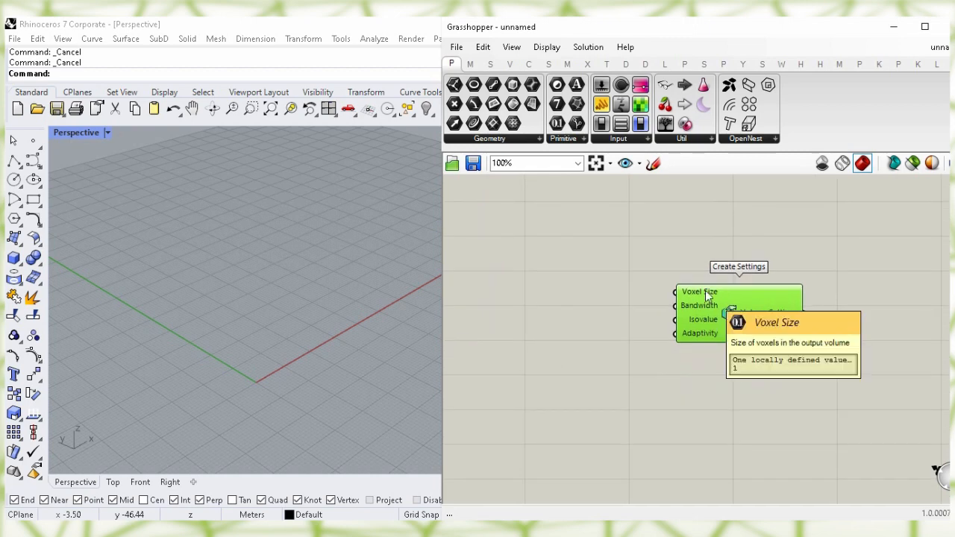
# Create a 0.40 number slider and wire it to Create Settings' Voxel Size
pyautogui.doubleClick(557, 249)
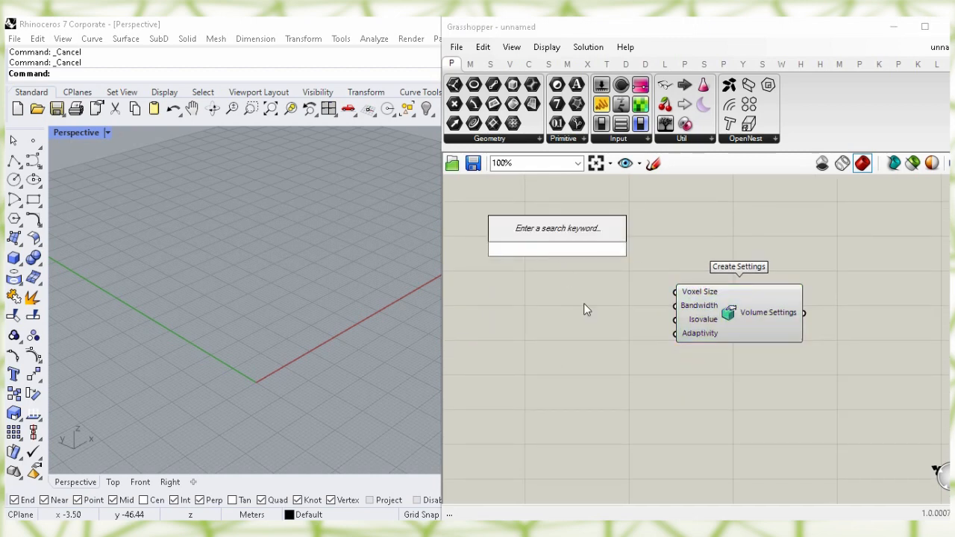
pyautogui.write('0.40')
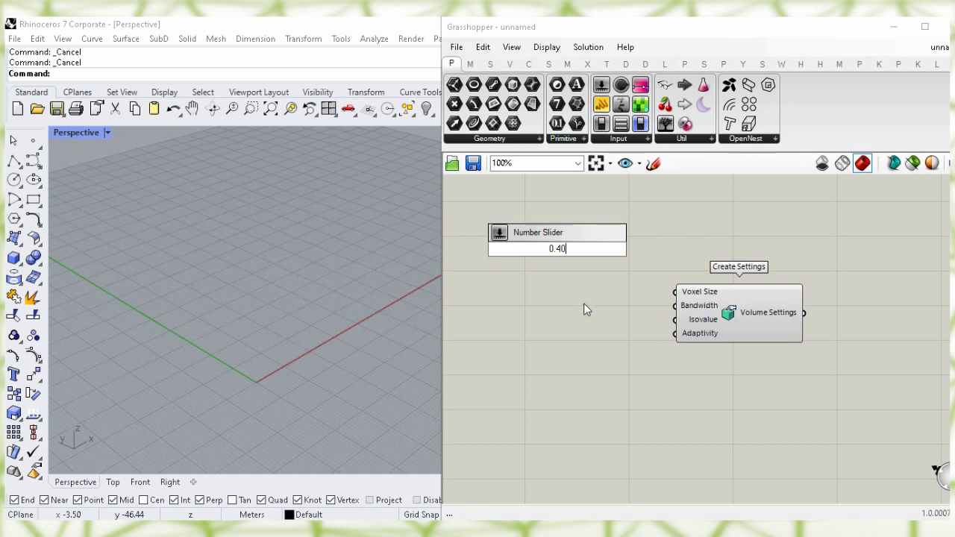
pyautogui.press('Return')
pyautogui.moveTo(592, 248); pyautogui.dragTo(675, 291)
pyautogui.click(643, 279)
pyautogui.moveTo(605, 288); pyautogui.dragTo(634, 284)
pyautogui.click(643, 326)
pyautogui.moveTo(691, 311)
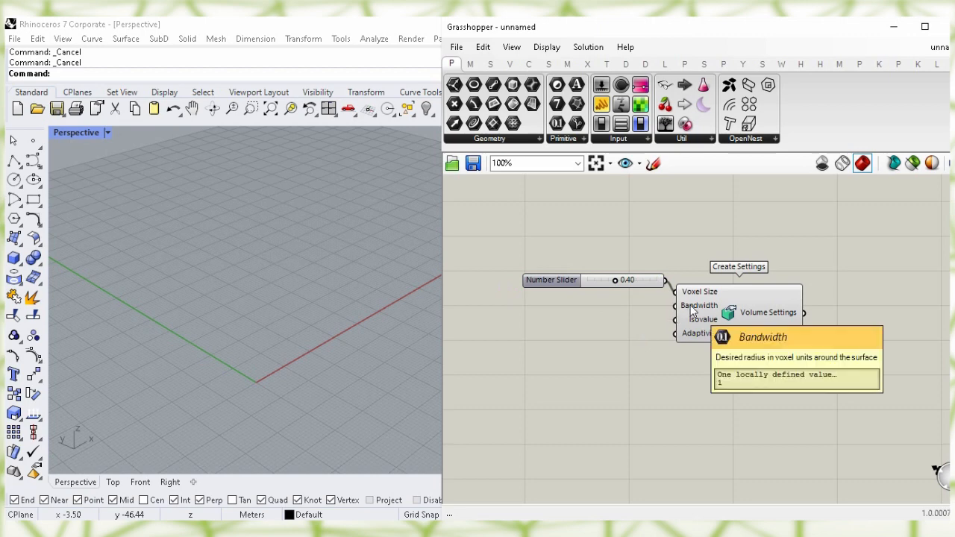
pyautogui.click(701, 320)
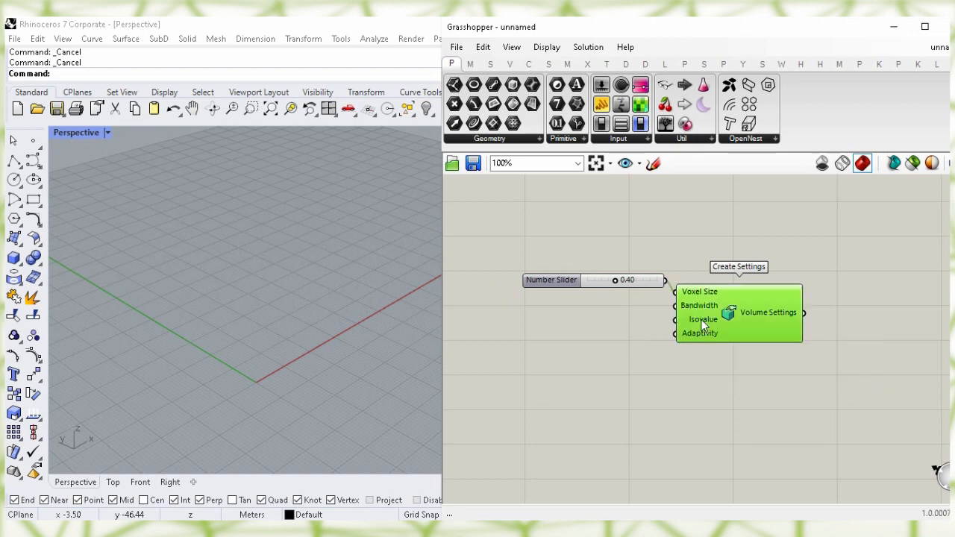
pyautogui.moveTo(701, 319)
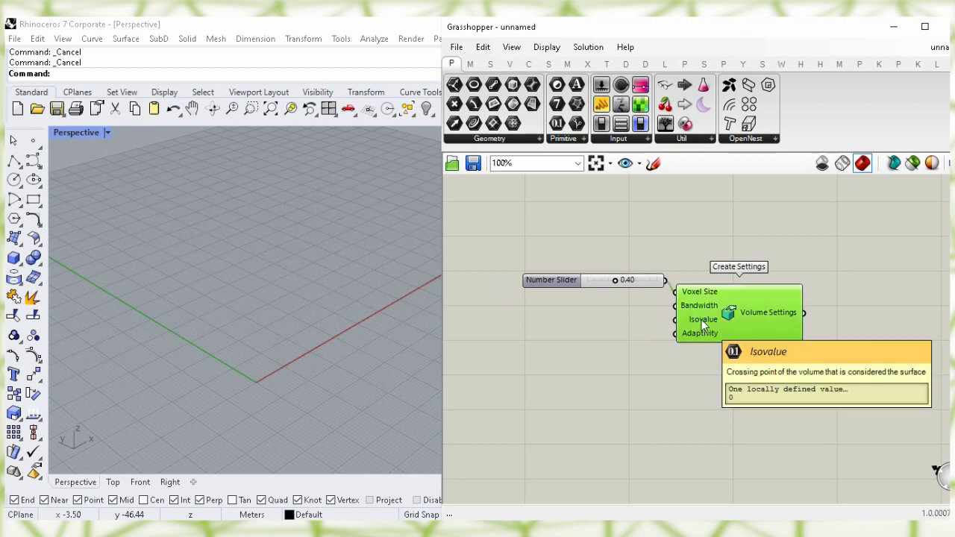
pyautogui.click(596, 404)
# Create a 0.010 number slider and wire it to the Isovalue input
pyautogui.doubleClick(604, 417)
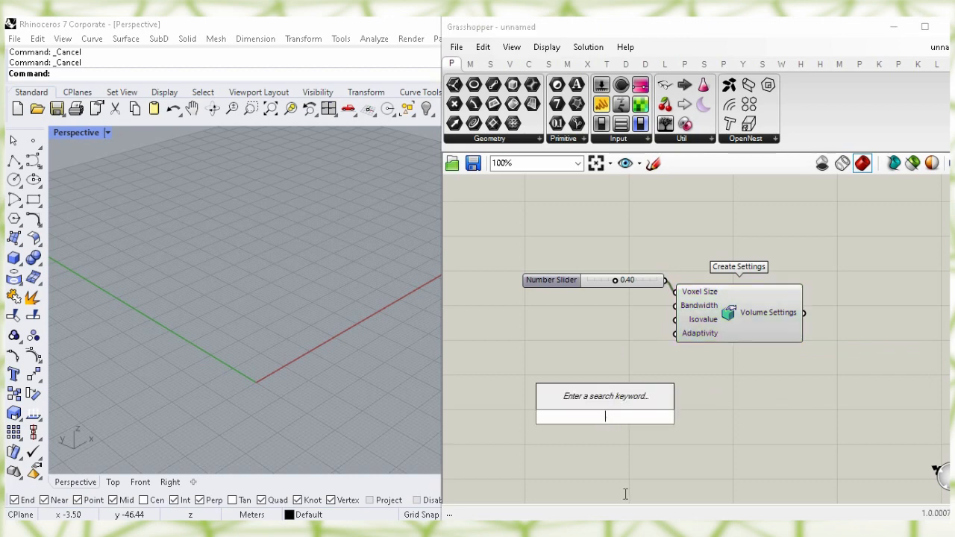
pyautogui.write('0.010')
pyautogui.press('Return')
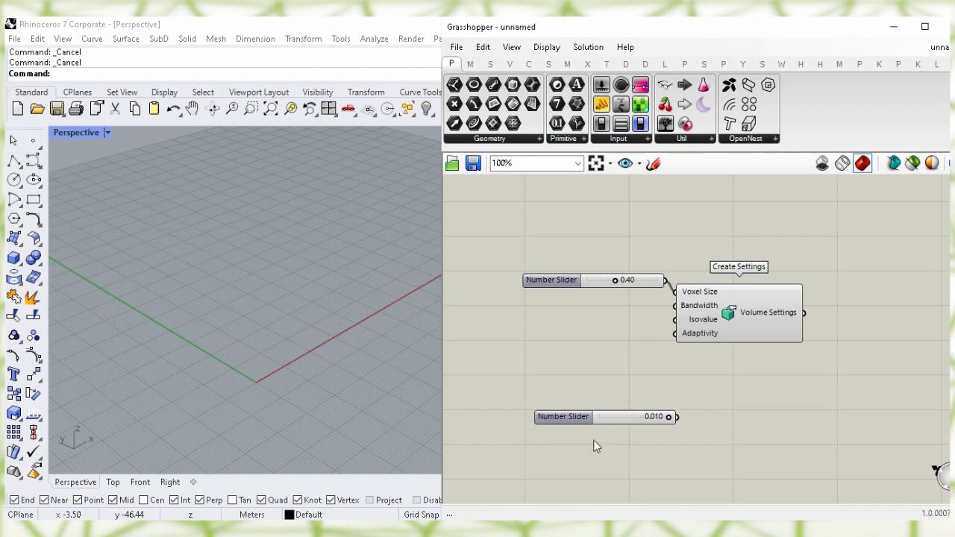
pyautogui.moveTo(586, 417); pyautogui.dragTo(535, 323)
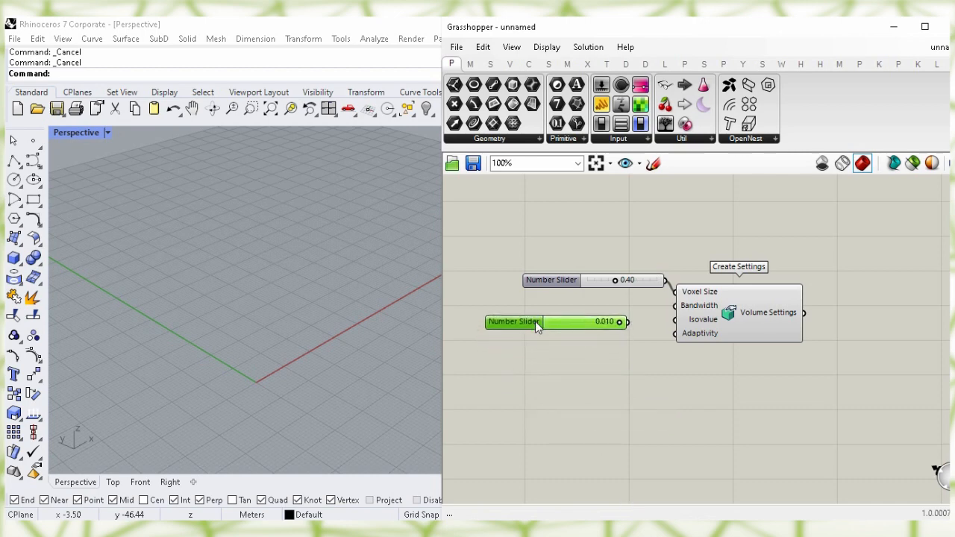
pyautogui.click(556, 388)
pyautogui.moveTo(628, 322); pyautogui.dragTo(675, 319)
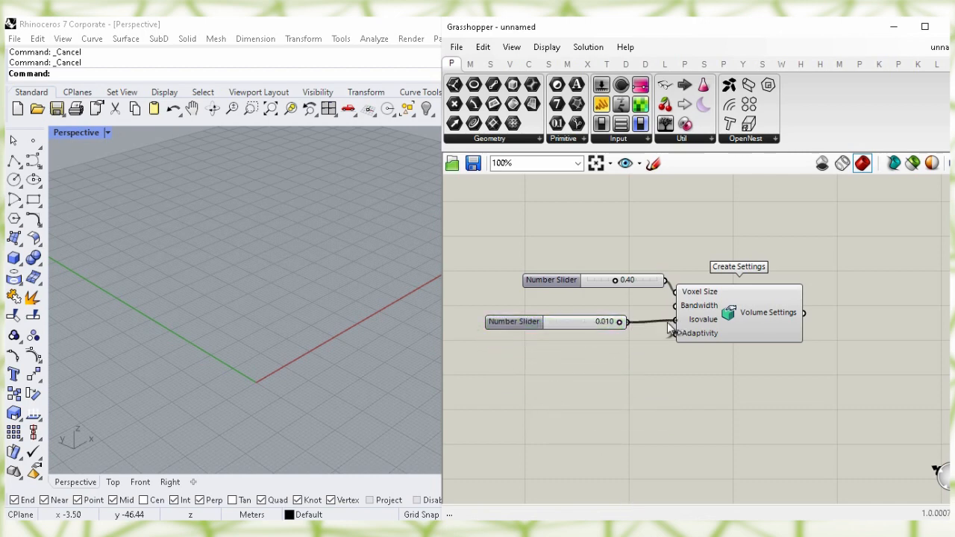
pyautogui.moveTo(587, 326); pyautogui.dragTo(618, 322)
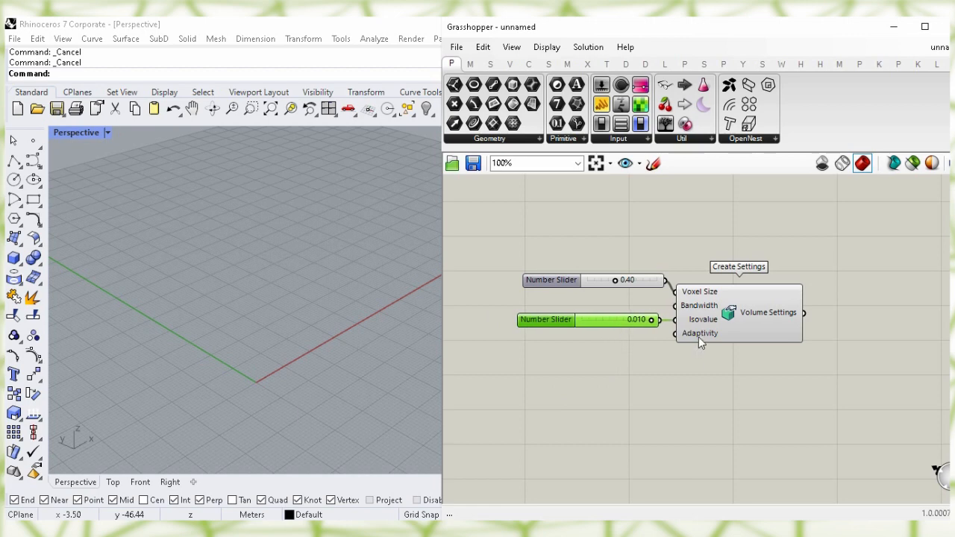
# Create a 0.100 number slider for Adaptivity and place it below the others
pyautogui.doubleClick(680, 396)
pyautogui.write('0.10')
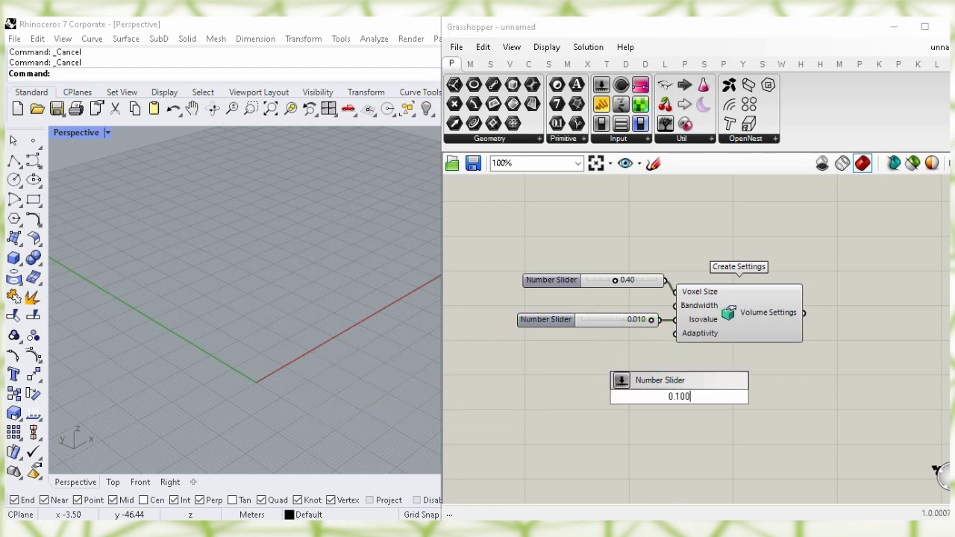
pyautogui.press('Return')
pyautogui.moveTo(693, 397); pyautogui.dragTo(622, 349)
pyautogui.click(730, 329)
pyautogui.click(749, 416)
pyautogui.moveTo(750, 416); pyautogui.dragTo(530, 430, button='right')
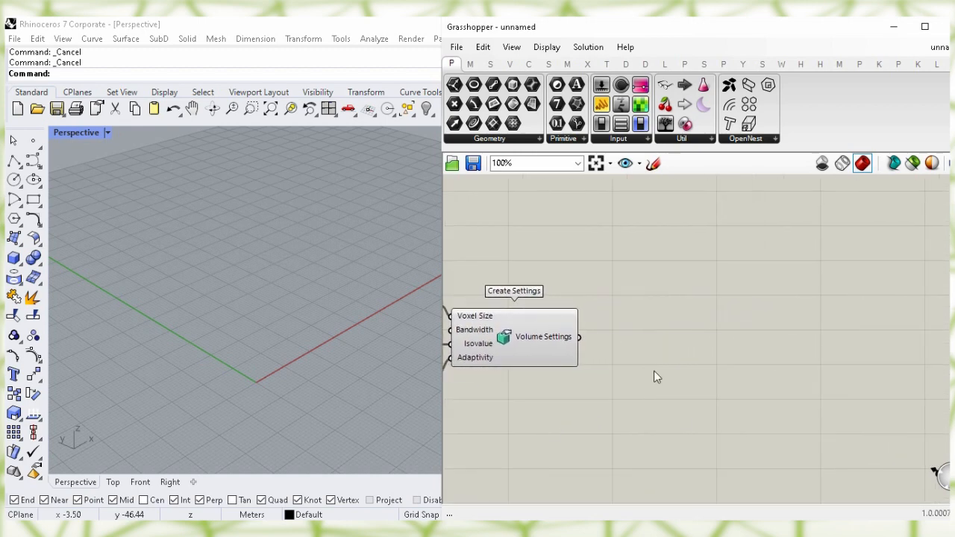
# Place a Volume Settings parameter from the 'volume s' search, aligned with the Create Settings output wire
pyautogui.doubleClick(654, 370)
pyautogui.write('volu')
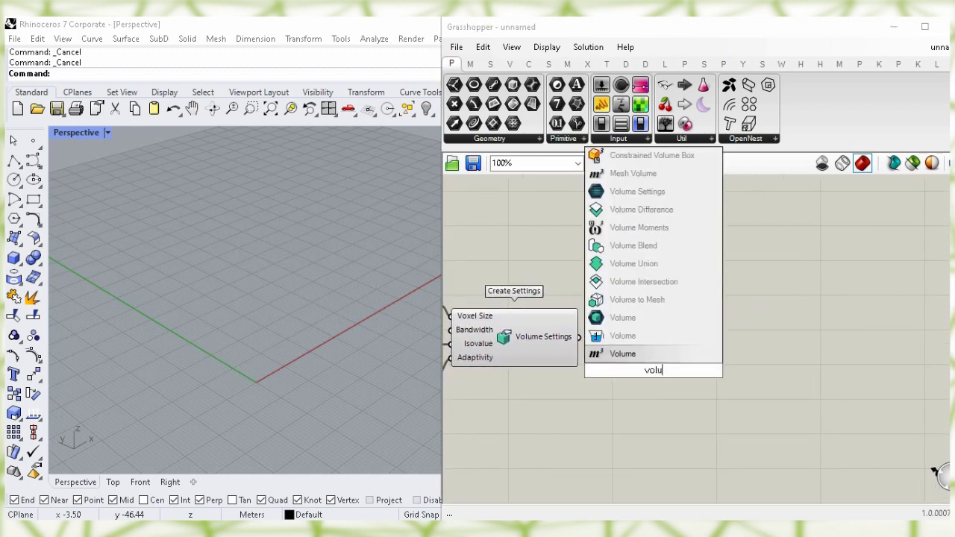
pyautogui.write('me s')
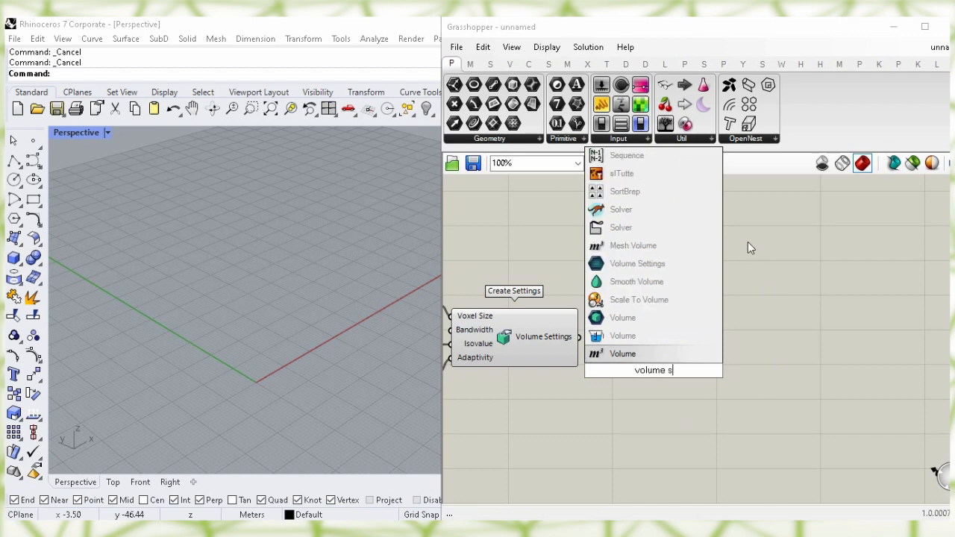
pyautogui.click(712, 270)
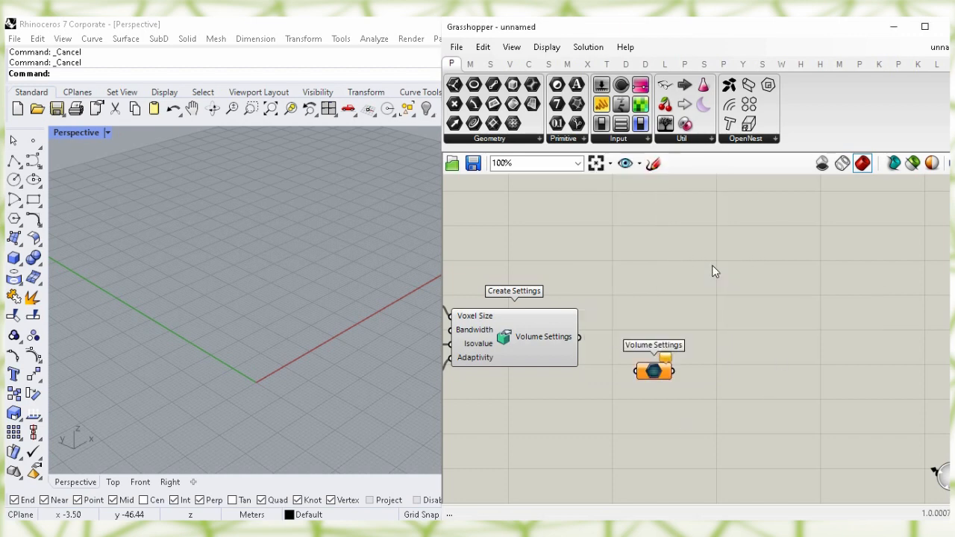
pyautogui.moveTo(659, 377); pyautogui.dragTo(651, 345)
pyautogui.click(657, 405)
pyautogui.moveTo(661, 467); pyautogui.dragTo(648, 348, button='right')
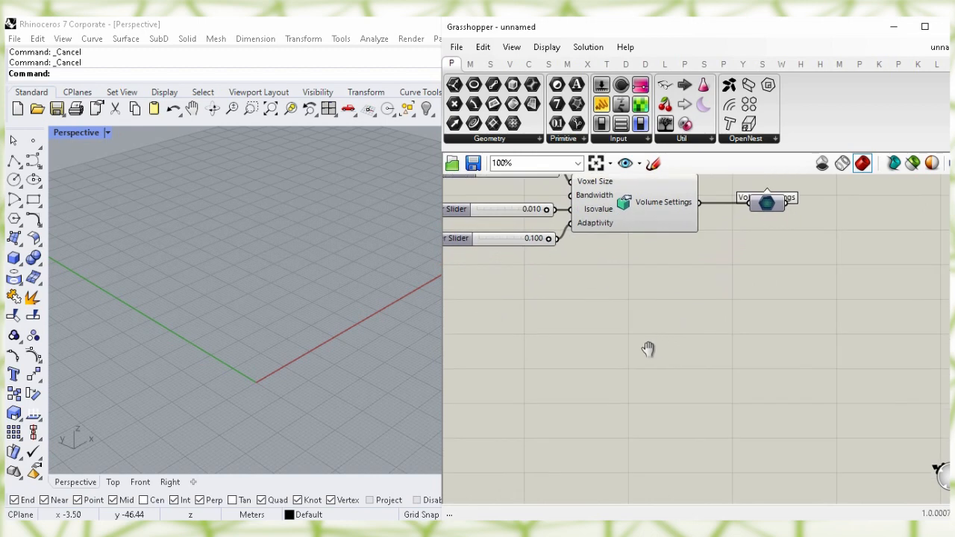
# Add a Bounding Box component from the 'bound' search
pyautogui.doubleClick(637, 354)
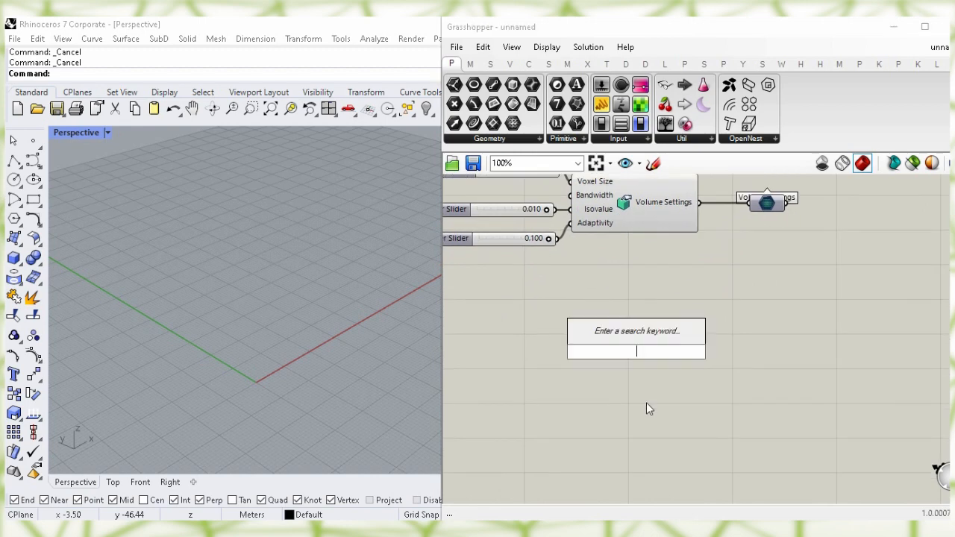
pyautogui.write('bou')
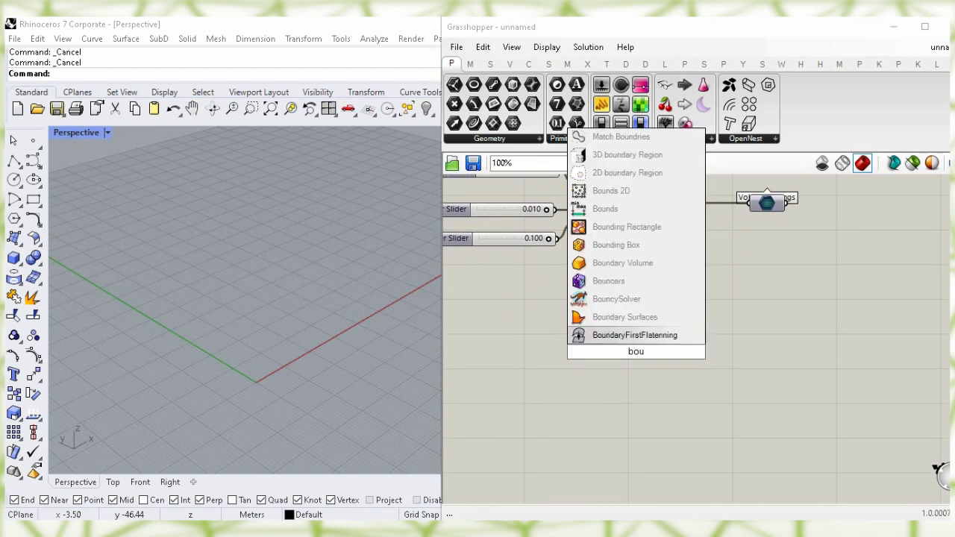
pyautogui.write('nd')
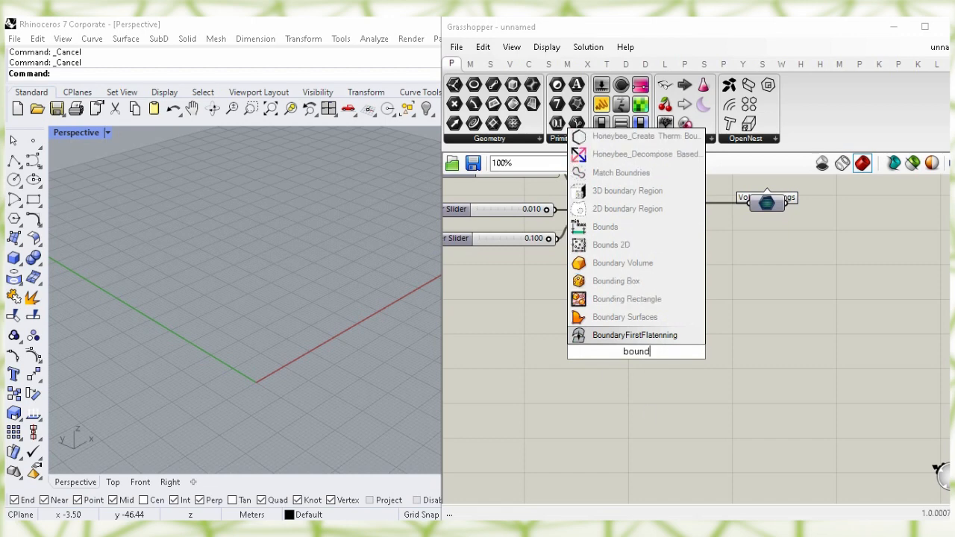
pyautogui.click(696, 288)
pyautogui.moveTo(616, 346); pyautogui.dragTo(625, 381)
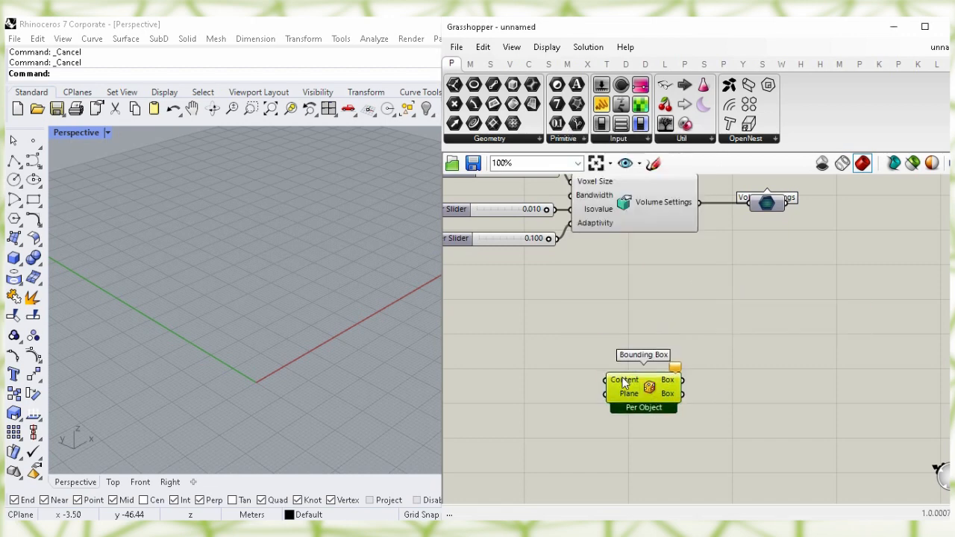
pyautogui.click(554, 352)
# Turn on the Curve parameter's preview and wire it into Bounding Box Content
pyautogui.moveTo(554, 352); pyautogui.dragTo(735, 367, button='right')
pyautogui.moveTo(629, 350); pyautogui.dragTo(691, 373, button='right')
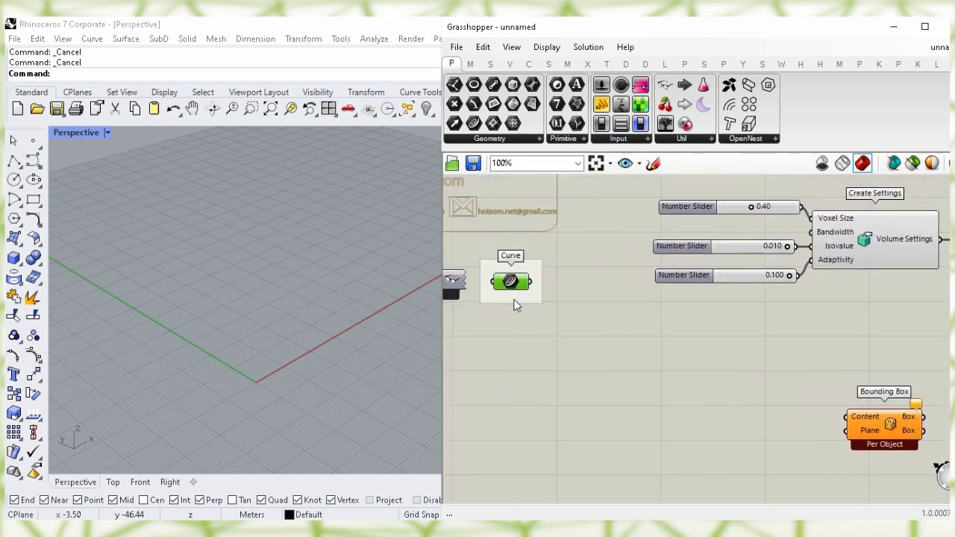
pyautogui.moveTo(514, 282); pyautogui.dragTo(746, 360)
pyautogui.moveTo(746, 359); pyautogui.dragTo(622, 349, button='right')
pyautogui.moveTo(621, 346); pyautogui.dragTo(626, 352)
pyautogui.rightClick(626, 352)
pyautogui.click(729, 271)
pyautogui.click(755, 339)
pyautogui.moveTo(629, 363); pyautogui.dragTo(723, 406)
pyautogui.click(699, 352)
pyautogui.moveTo(735, 345); pyautogui.dragTo(712, 322, button='right')
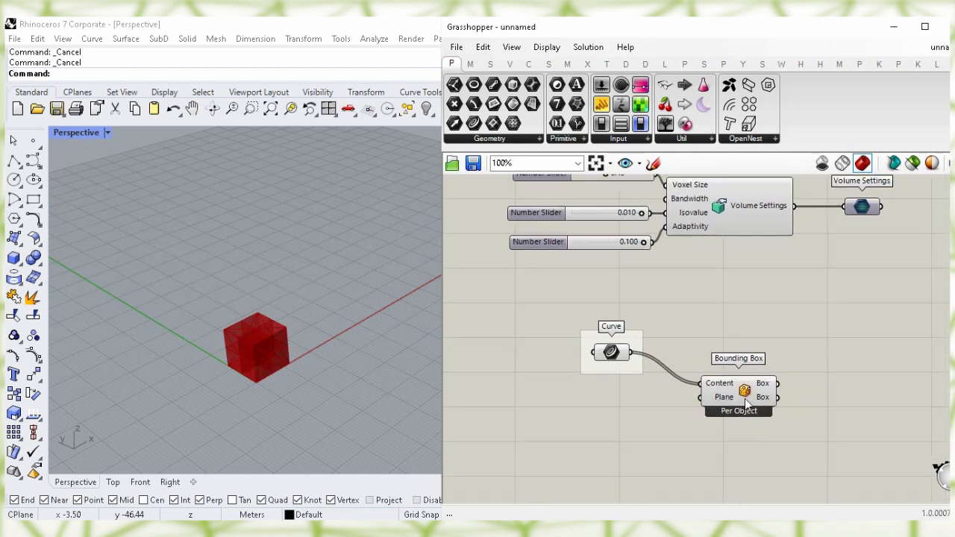
# Set Bounding Box to Union Box so it outputs a single enclosing box
pyautogui.click(720, 405)
pyautogui.rightClick(719, 404)
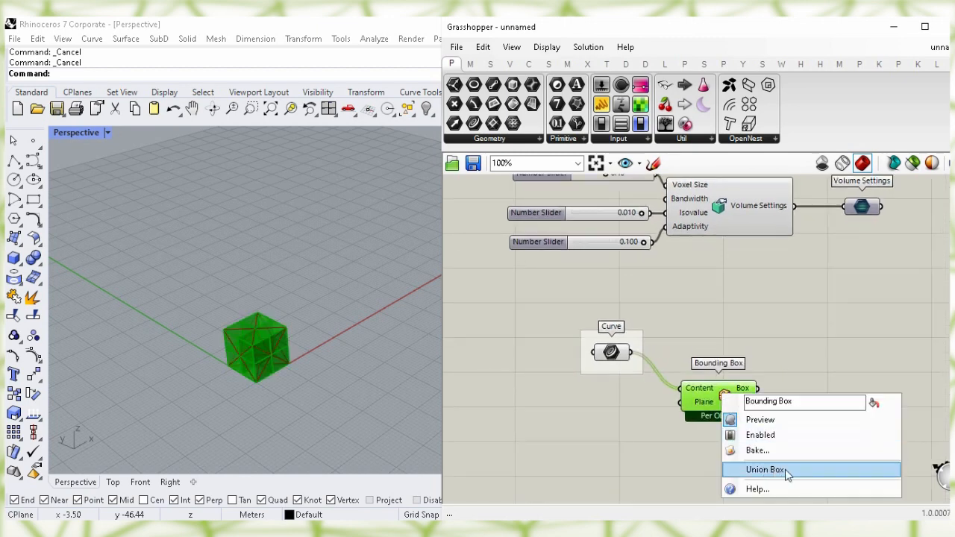
pyautogui.click(776, 471)
pyautogui.click(698, 466)
pyautogui.moveTo(694, 415); pyautogui.dragTo(681, 435)
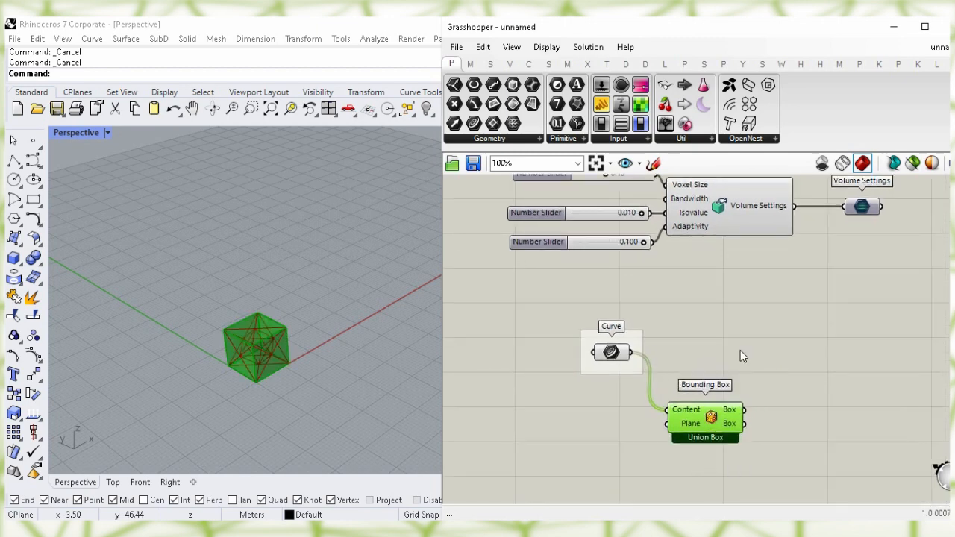
pyautogui.click(791, 362)
pyautogui.doubleClick(791, 361)
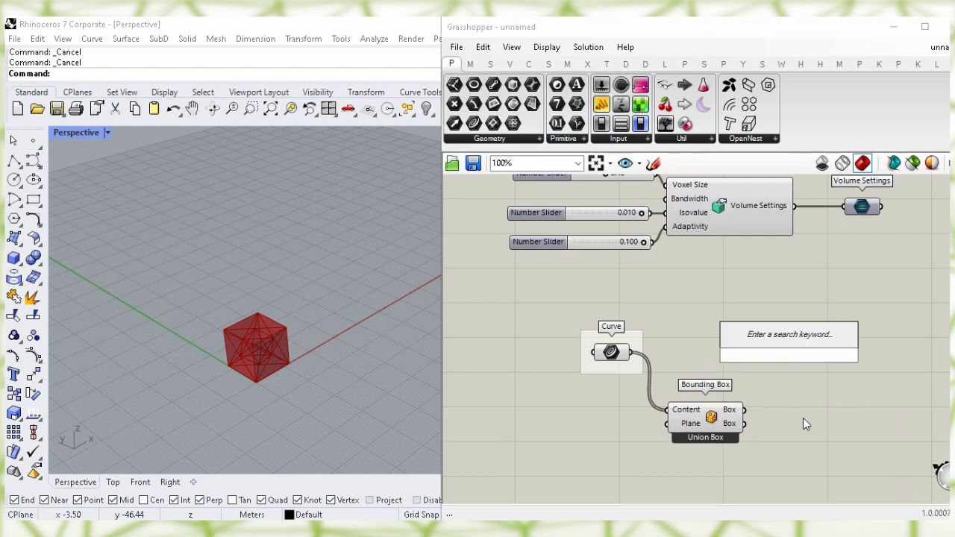
# Add a Box Array component and feed the lattice curves into its Geometry input
pyautogui.write('box arr')
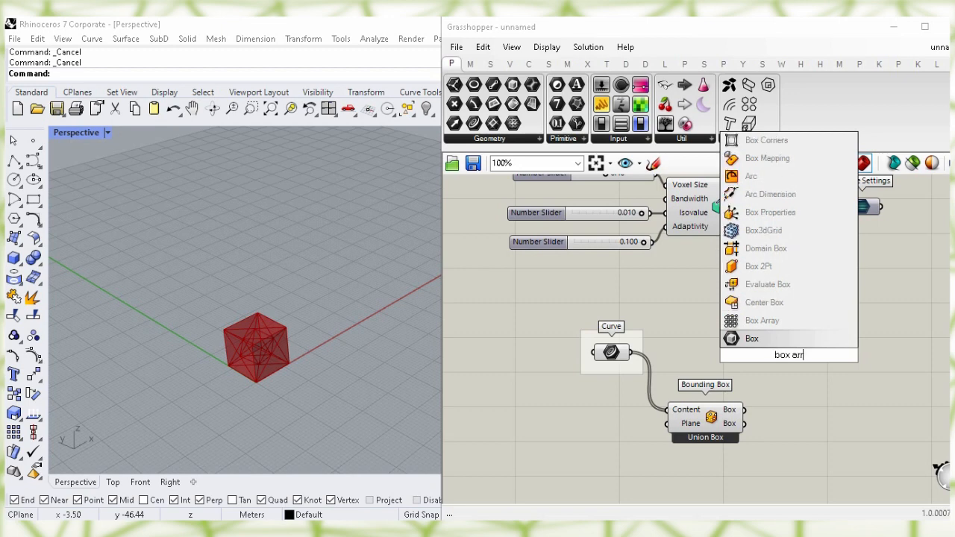
pyautogui.click(843, 321)
pyautogui.moveTo(750, 330); pyautogui.dragTo(813, 343)
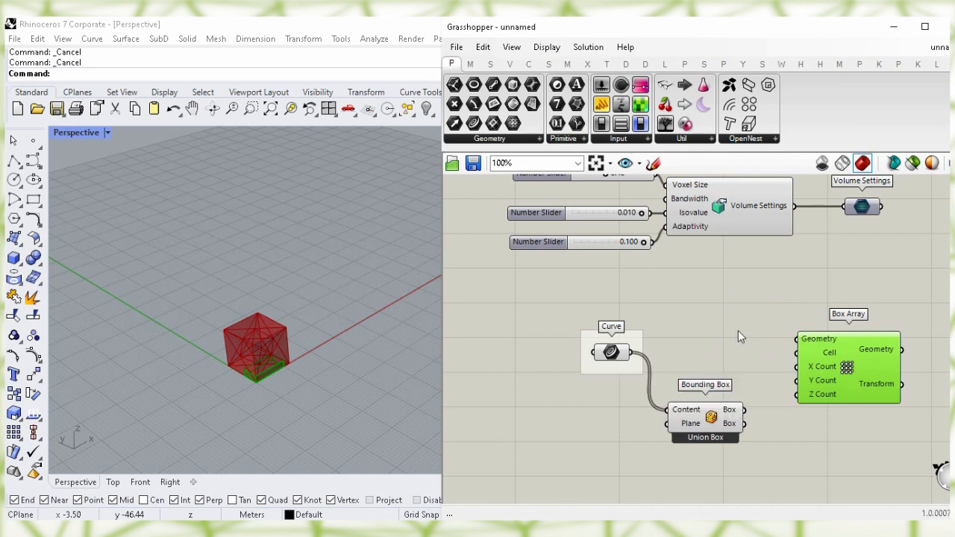
pyautogui.click(615, 353)
pyautogui.moveTo(634, 354); pyautogui.dragTo(796, 339)
pyautogui.moveTo(782, 438); pyautogui.dragTo(681, 383, button='right')
pyautogui.moveTo(723, 317); pyautogui.dragTo(776, 325)
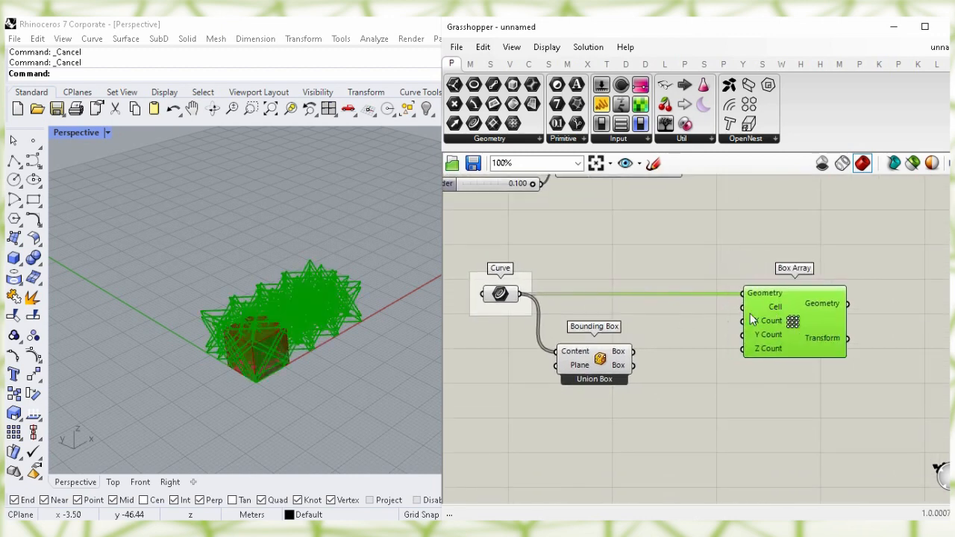
# Hide the bounding box and curve previews, using the union box as the array Cell
pyautogui.click(601, 369)
pyautogui.rightClick(600, 362)
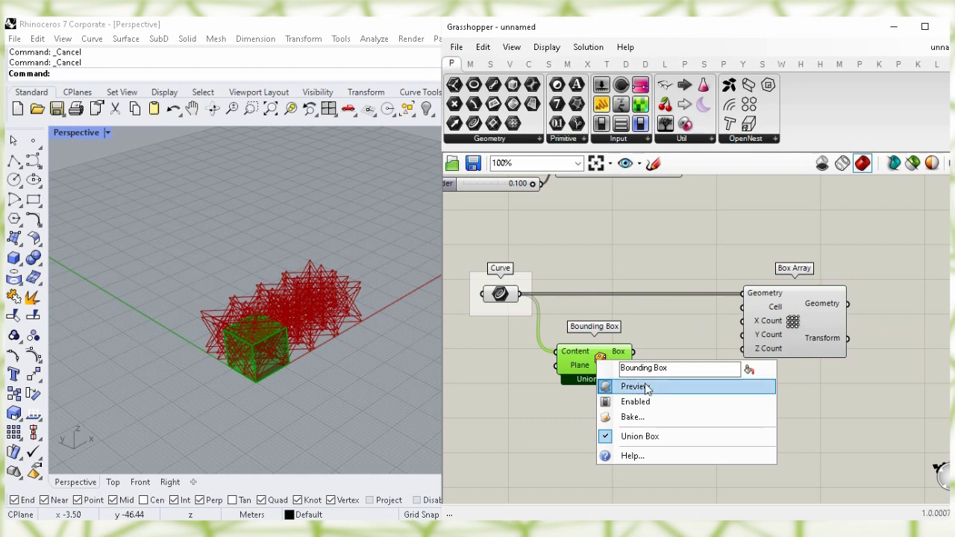
pyautogui.click(656, 386)
pyautogui.moveTo(633, 351); pyautogui.dragTo(742, 307)
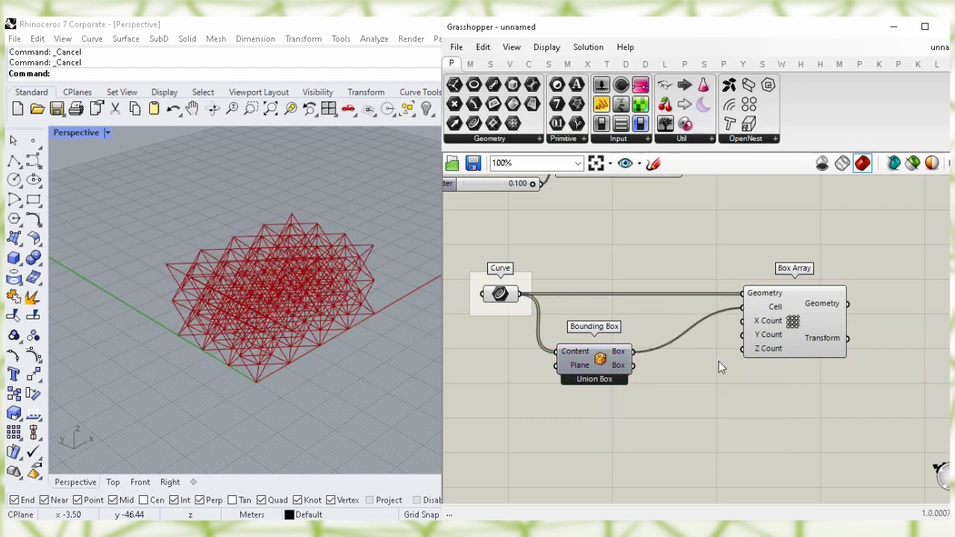
pyautogui.moveTo(813, 323); pyautogui.dragTo(827, 323)
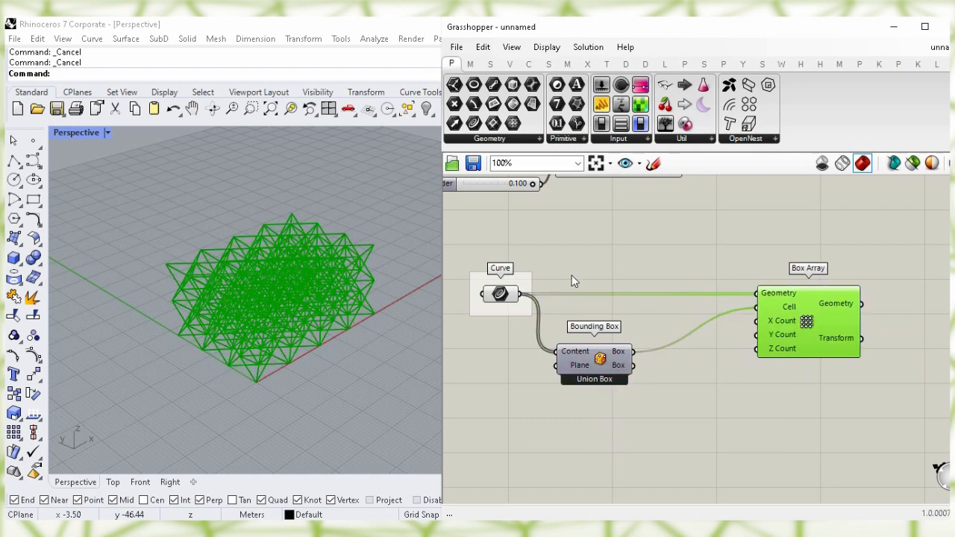
pyautogui.click(500, 294)
pyautogui.rightClick(500, 295)
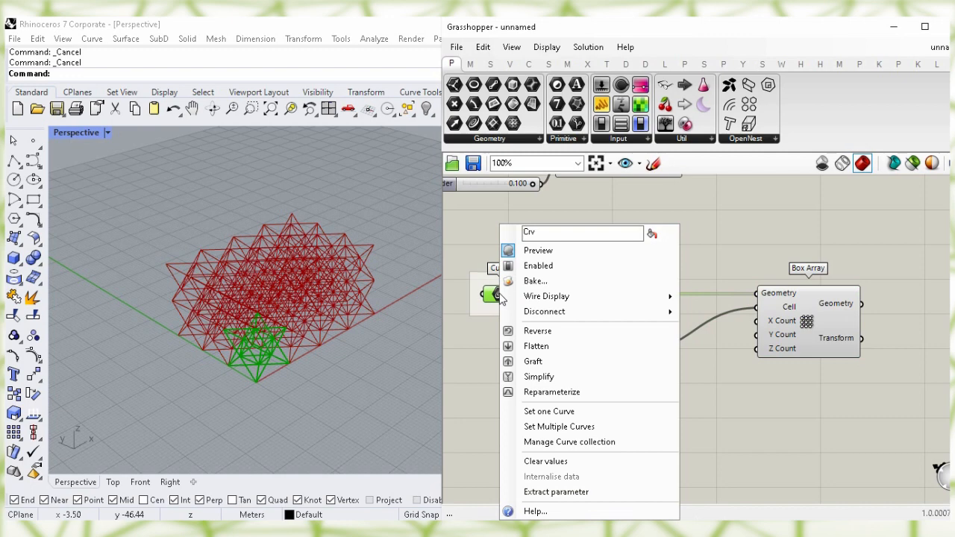
pyautogui.click(633, 253)
pyautogui.click(805, 321)
pyautogui.moveTo(805, 321); pyautogui.dragTo(831, 320)
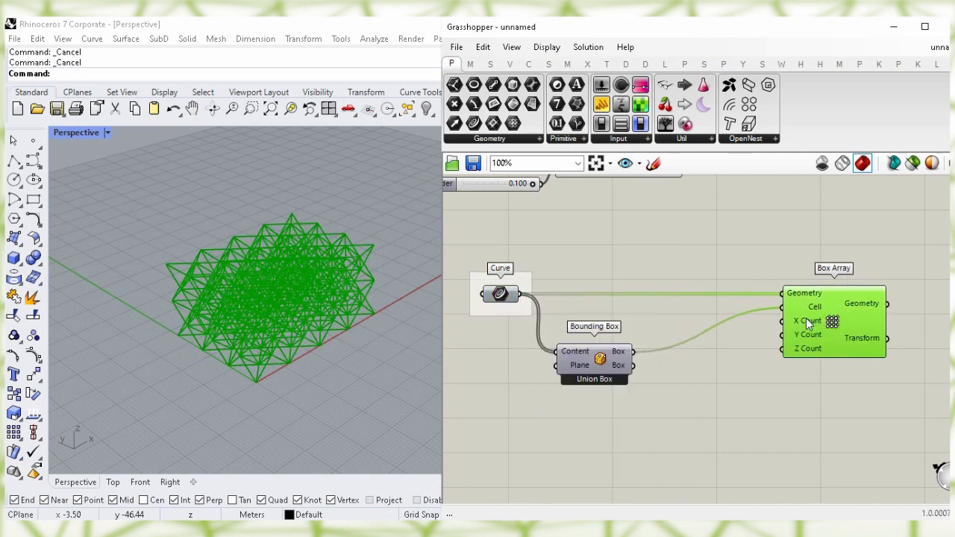
pyautogui.moveTo(805, 320)
pyautogui.click(666, 424)
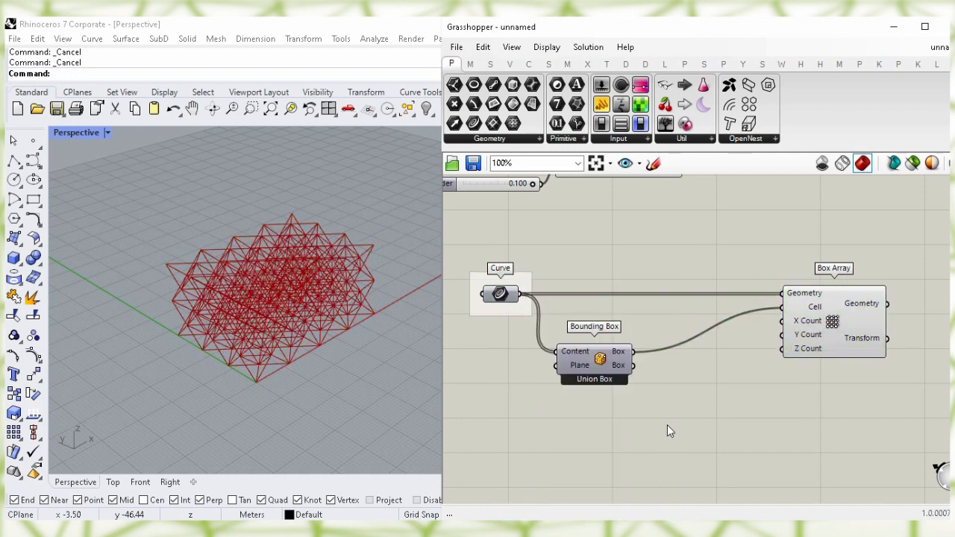
# Create a slider set to 3 driving Box Array's X, Y and Z counts
pyautogui.doubleClick(667, 424)
pyautogui.write('3')
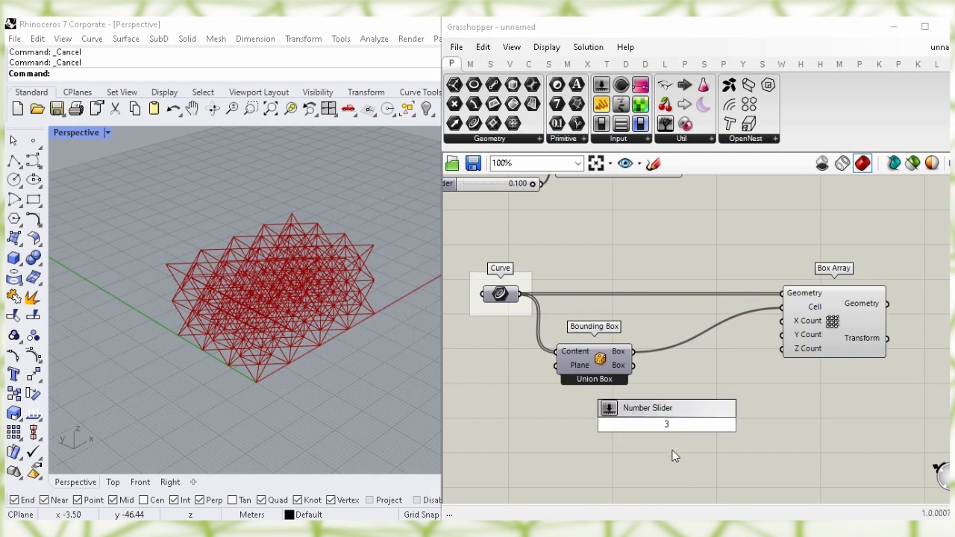
pyautogui.press('Return')
pyautogui.moveTo(698, 422); pyautogui.dragTo(781, 321)
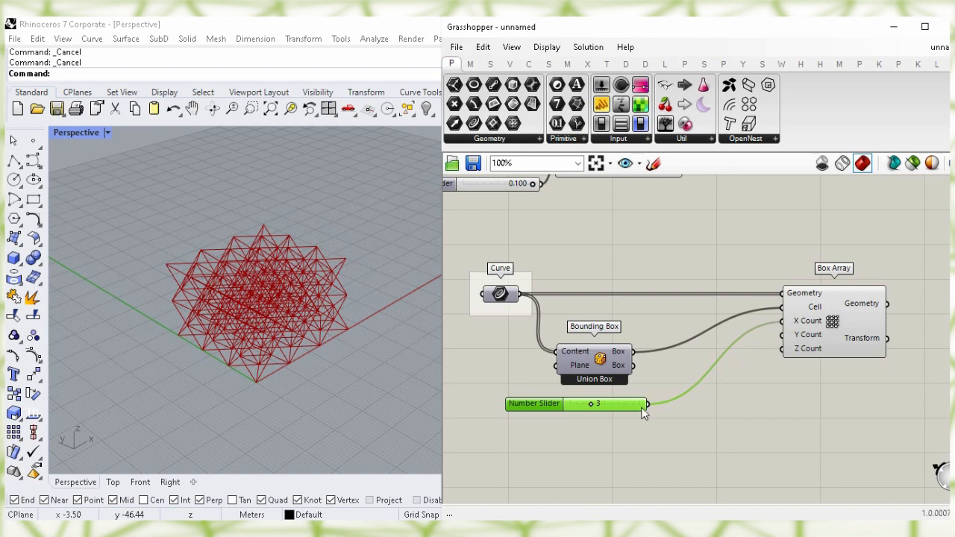
pyautogui.moveTo(648, 404); pyautogui.dragTo(780, 335)
pyautogui.moveTo(648, 406); pyautogui.dragTo(782, 348)
pyautogui.moveTo(835, 335); pyautogui.dragTo(748, 329)
pyautogui.click(775, 369)
pyautogui.moveTo(794, 388); pyautogui.dragTo(616, 390, button='right')
# Add Divide Curve fed by Box Array, hide the array preview, and flatten the Points output
pyautogui.doubleClick(677, 336)
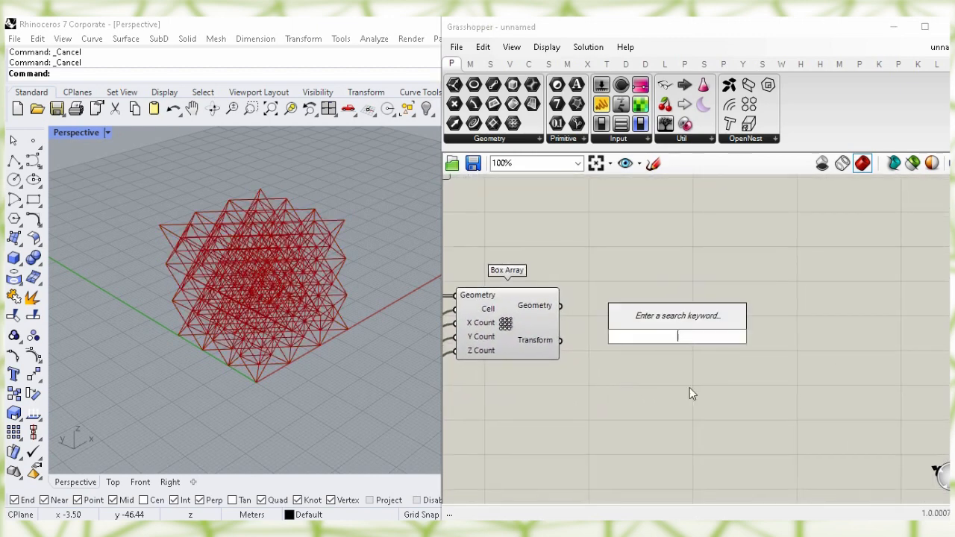
pyautogui.write('divide')
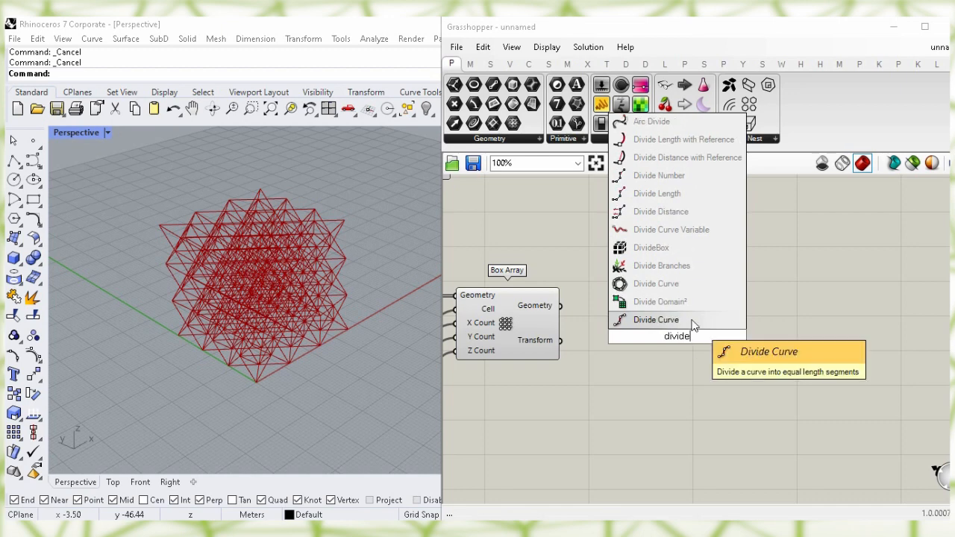
pyautogui.click(692, 323)
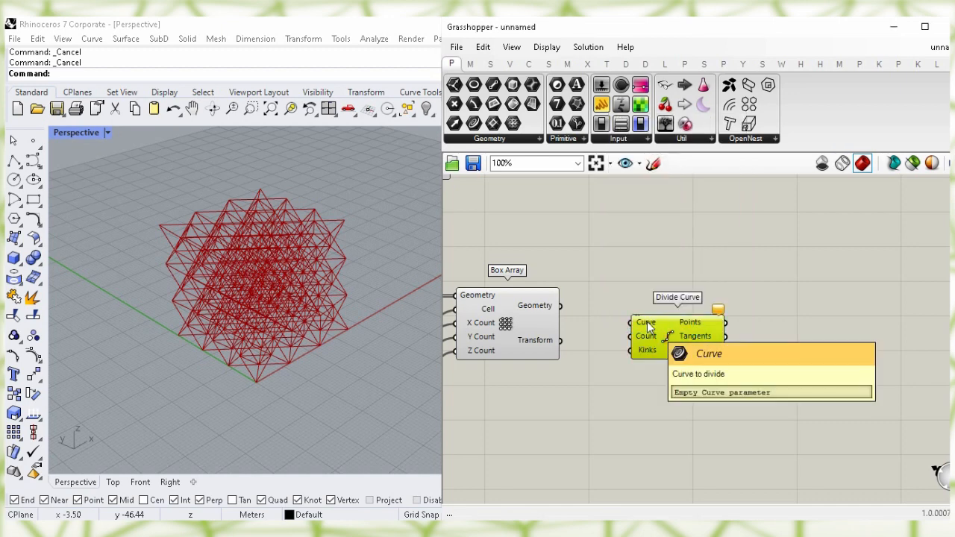
pyautogui.click(511, 328)
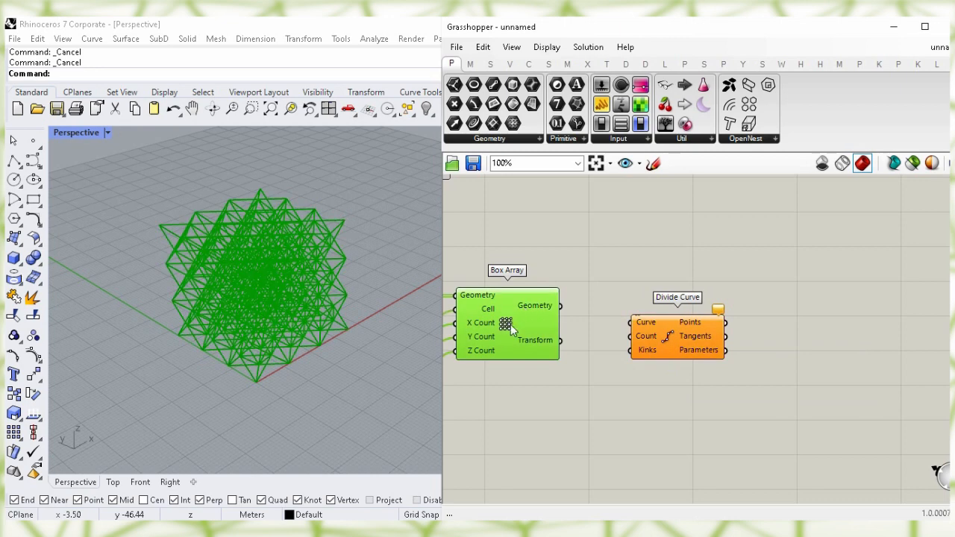
pyautogui.rightClick(506, 339)
pyautogui.click(551, 348)
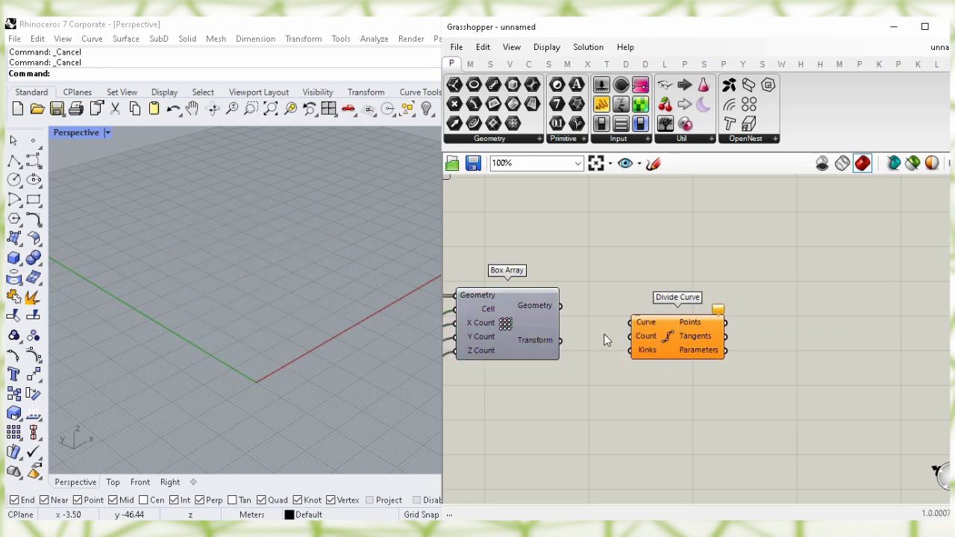
pyautogui.moveTo(563, 306); pyautogui.dragTo(615, 318)
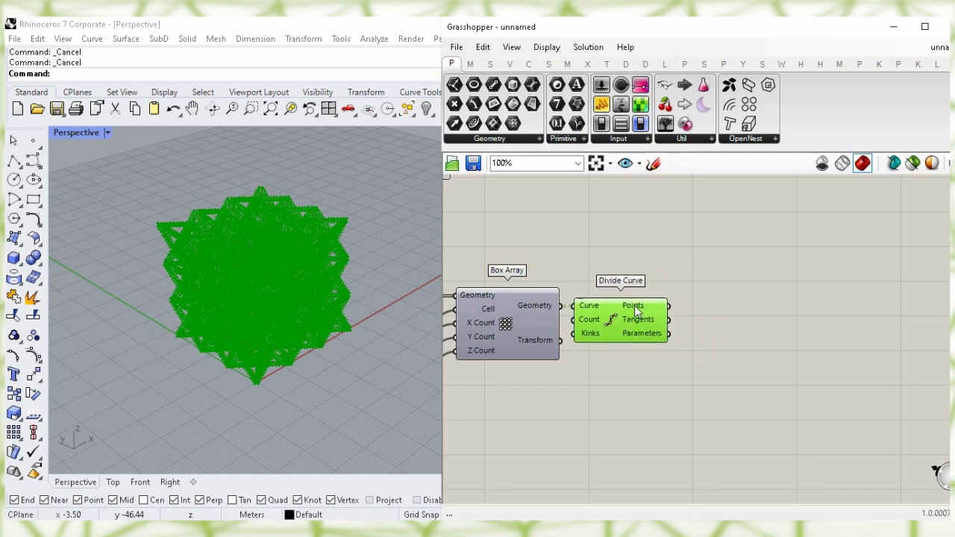
pyautogui.rightClick(637, 310)
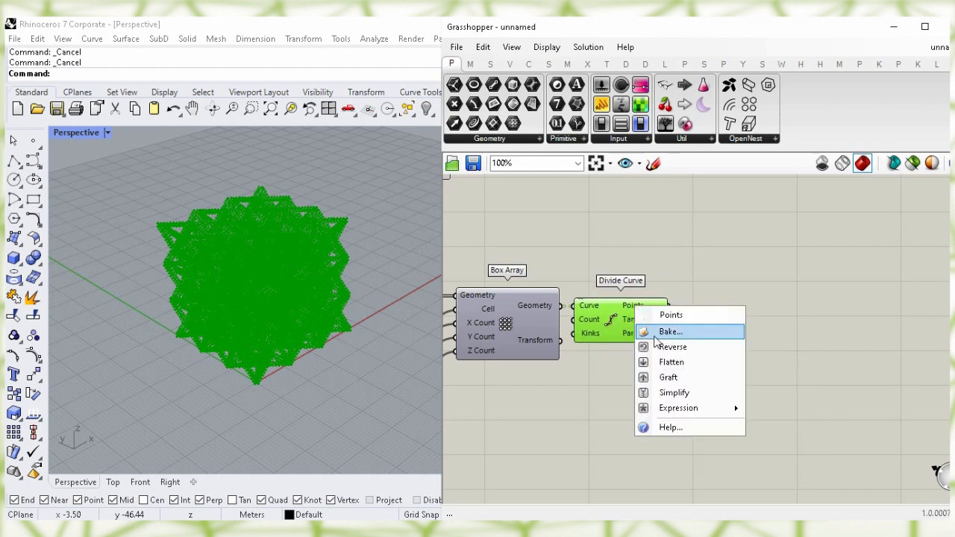
pyautogui.click(712, 362)
pyautogui.moveTo(780, 343); pyautogui.dragTo(721, 393, button='right')
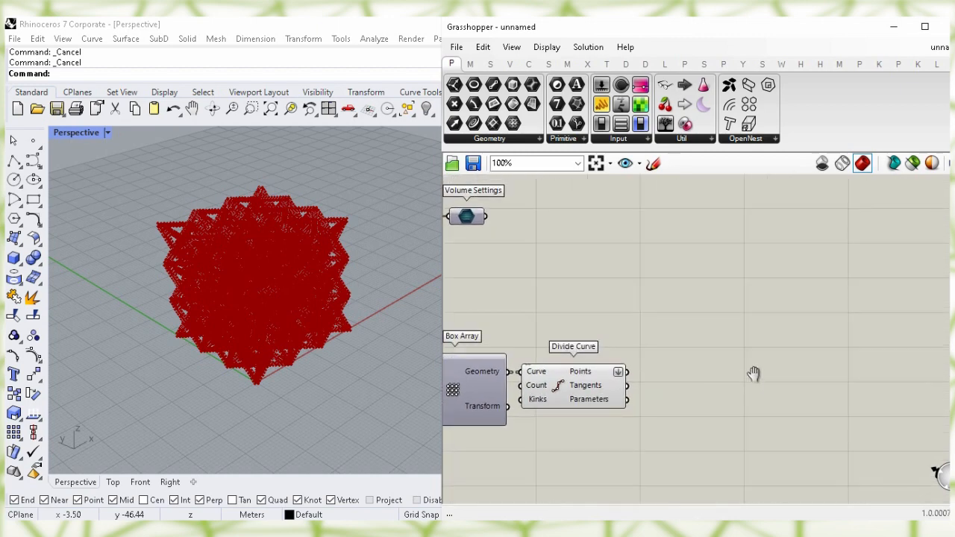
# Add a Distance component taking the division points as Point B, hiding Divide Curve's preview
pyautogui.doubleClick(774, 328)
pyautogui.write('d')
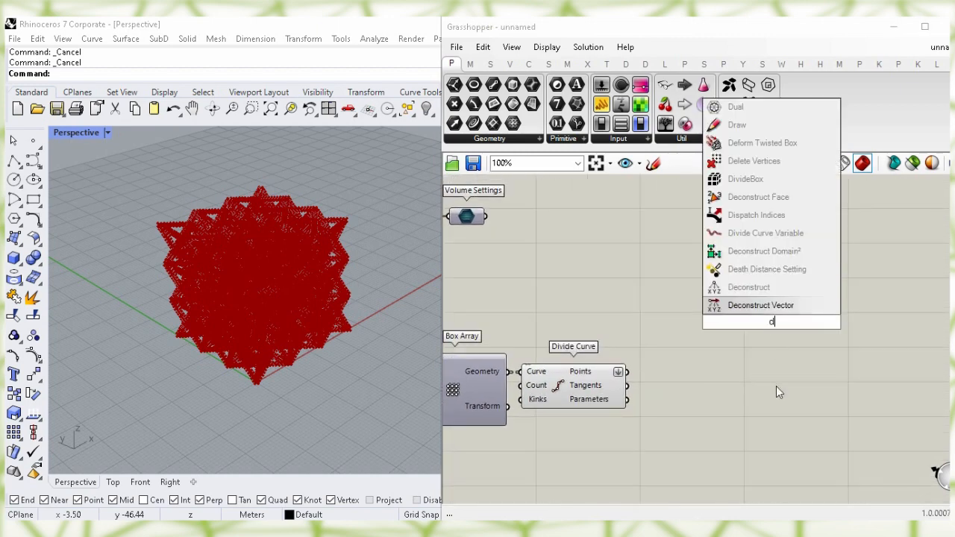
pyautogui.write('ist')
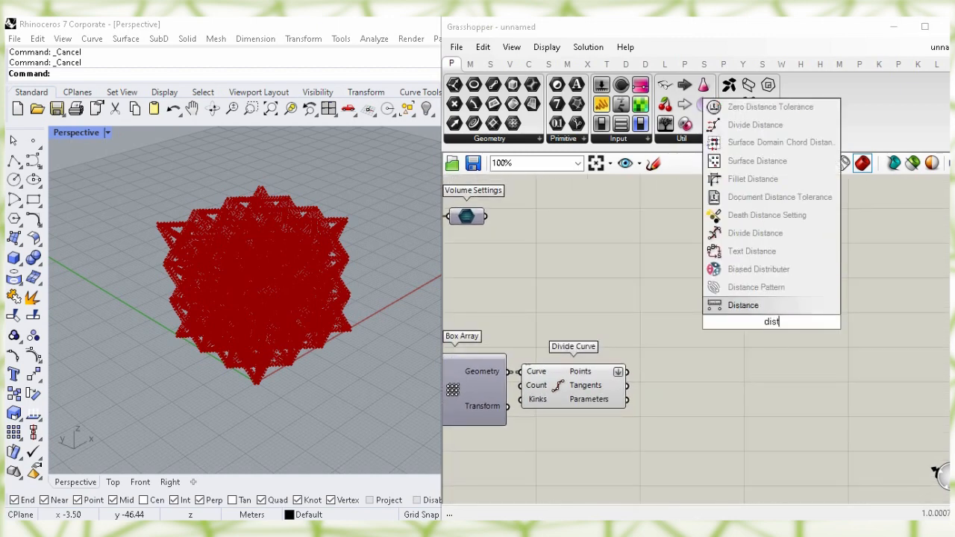
pyautogui.click(779, 304)
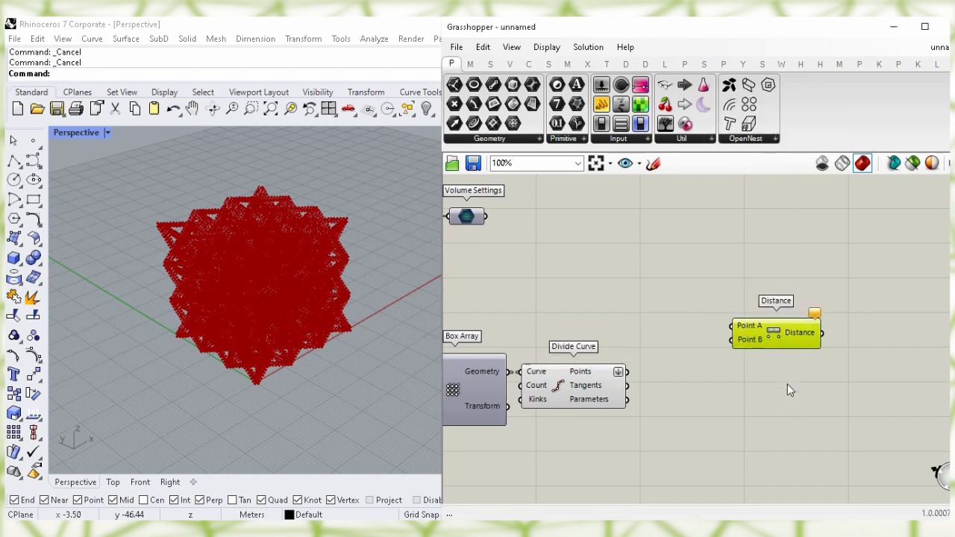
pyautogui.click(599, 379)
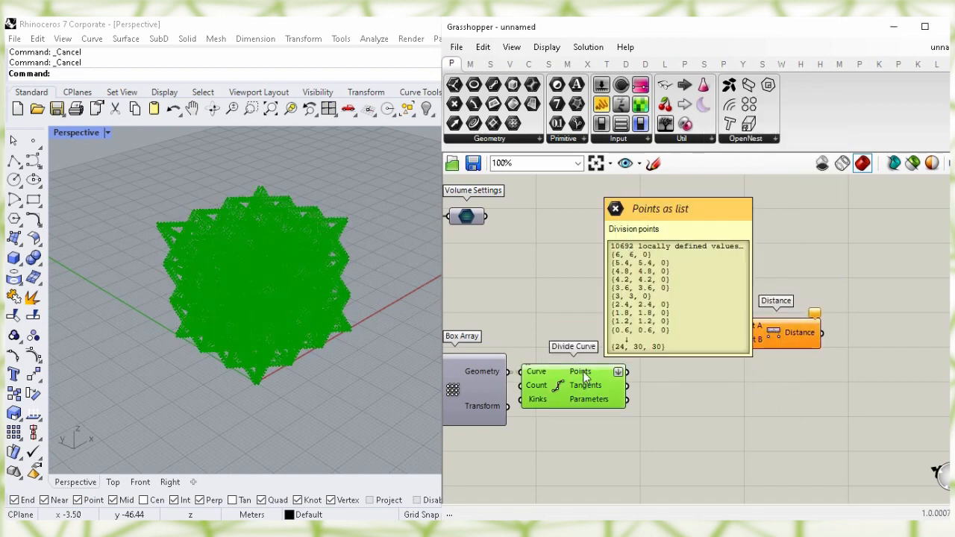
pyautogui.rightClick(560, 384)
pyautogui.click(712, 416)
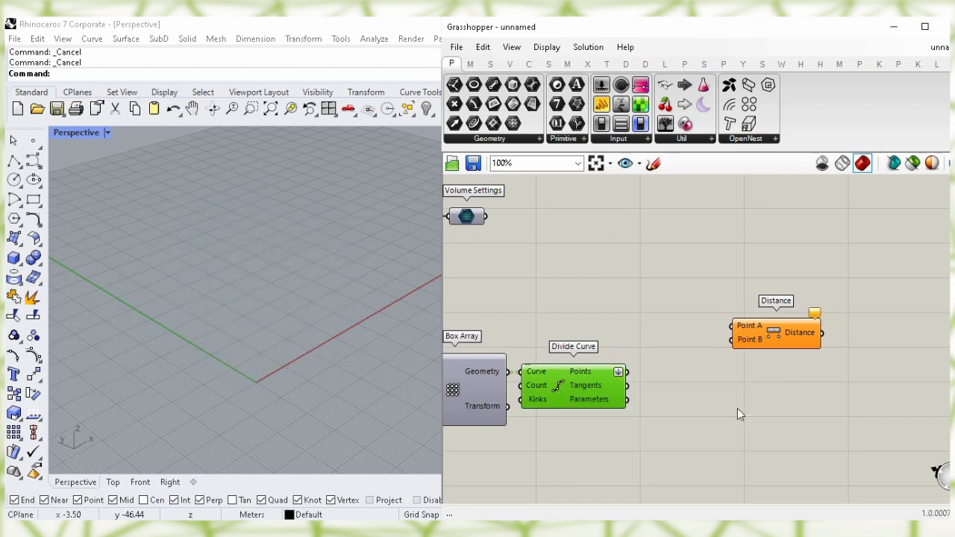
pyautogui.moveTo(628, 371); pyautogui.dragTo(732, 342)
pyautogui.moveTo(784, 337); pyautogui.dragTo(826, 285)
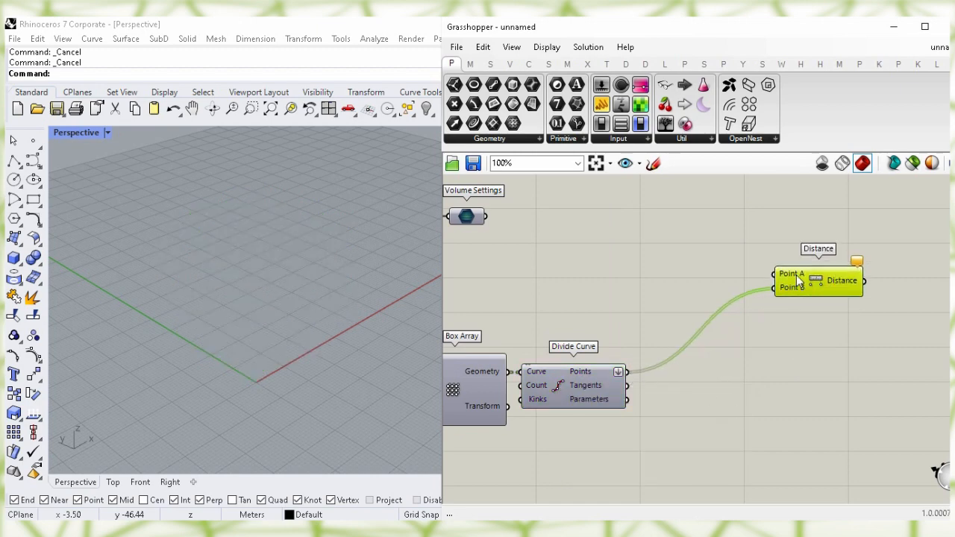
# Add a Construct Point origin and wire it to Distance's Point A
pyautogui.doubleClick(602, 262)
pyautogui.write('con')
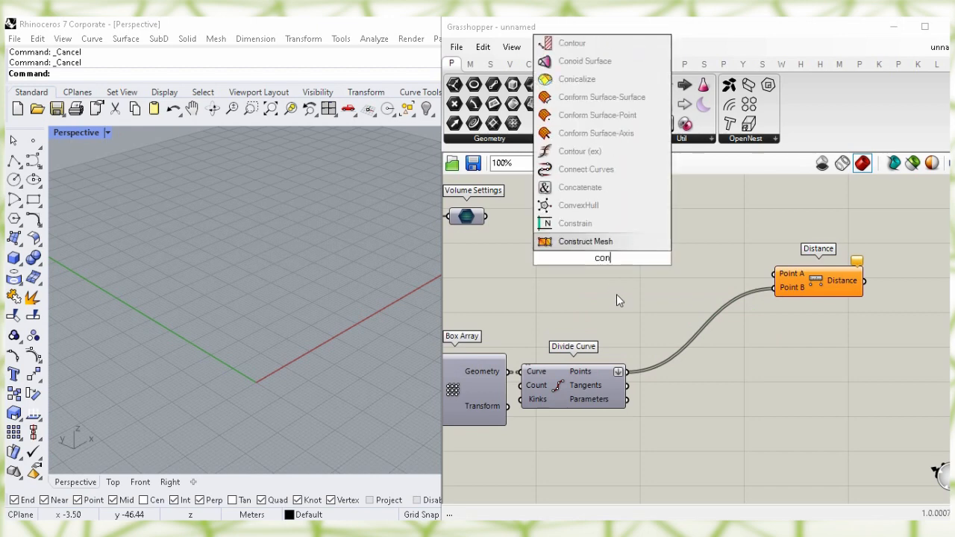
pyautogui.write('struct p')
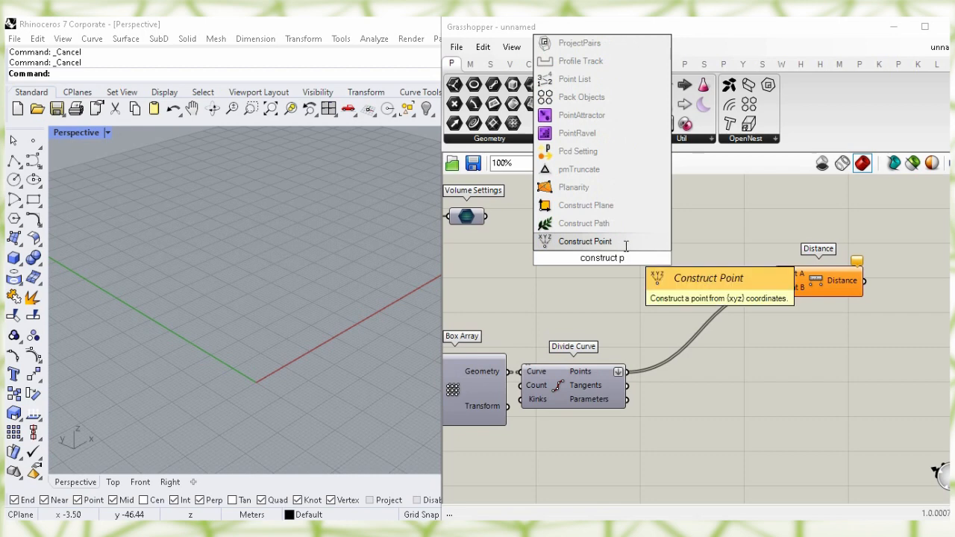
pyautogui.press('Return')
pyautogui.moveTo(640, 247); pyautogui.dragTo(714, 285)
pyautogui.click(682, 217)
pyautogui.click(594, 253)
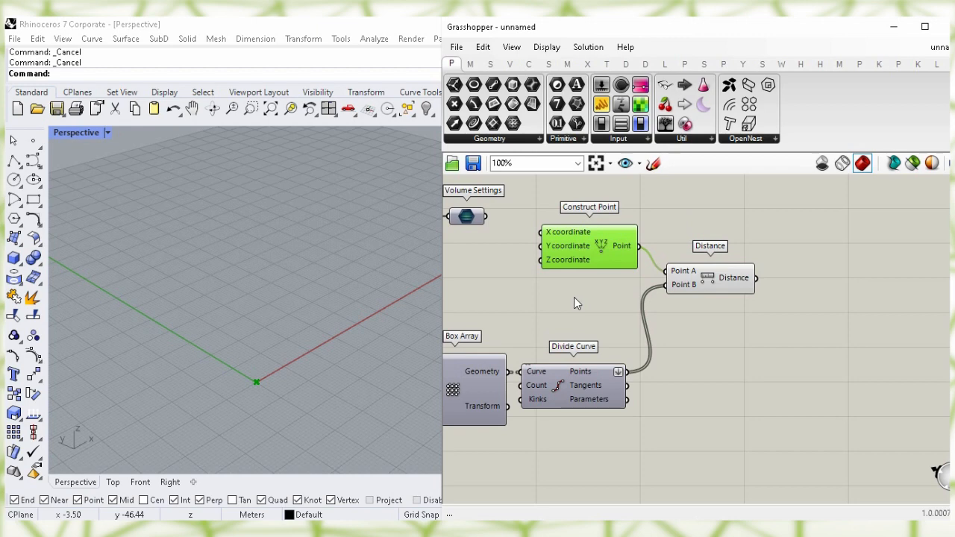
pyautogui.click(773, 364)
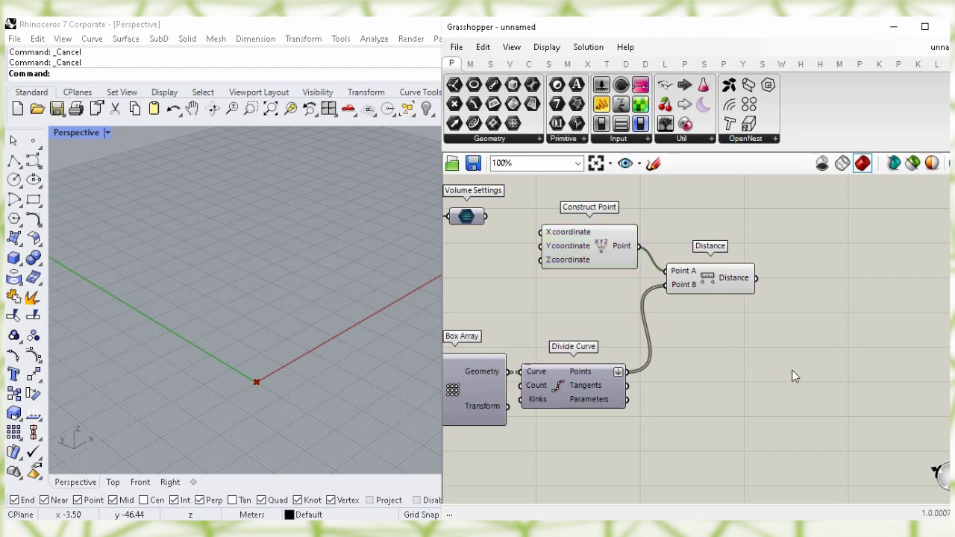
# Add Sort List with the division points as Values A and distances as Keys
pyautogui.doubleClick(793, 375)
pyautogui.write('so')
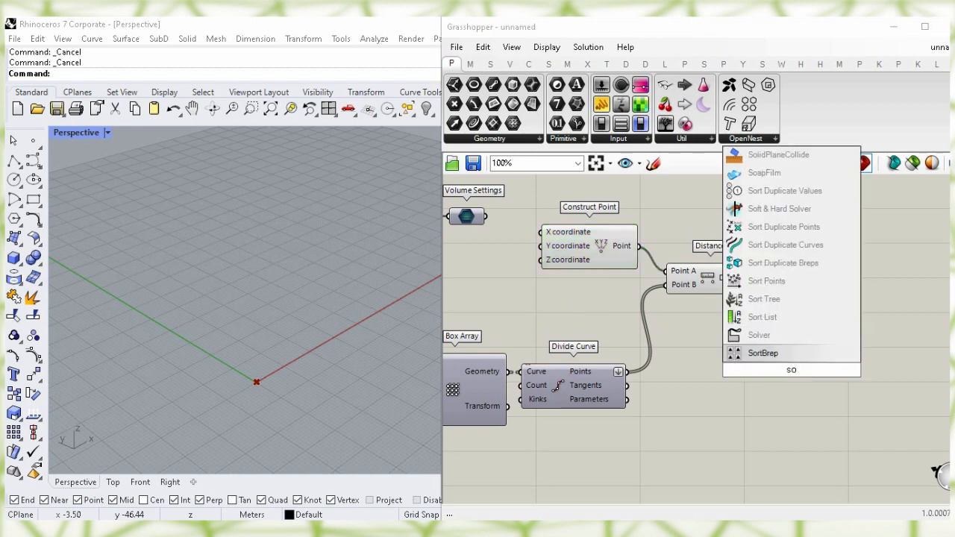
pyautogui.write('rt')
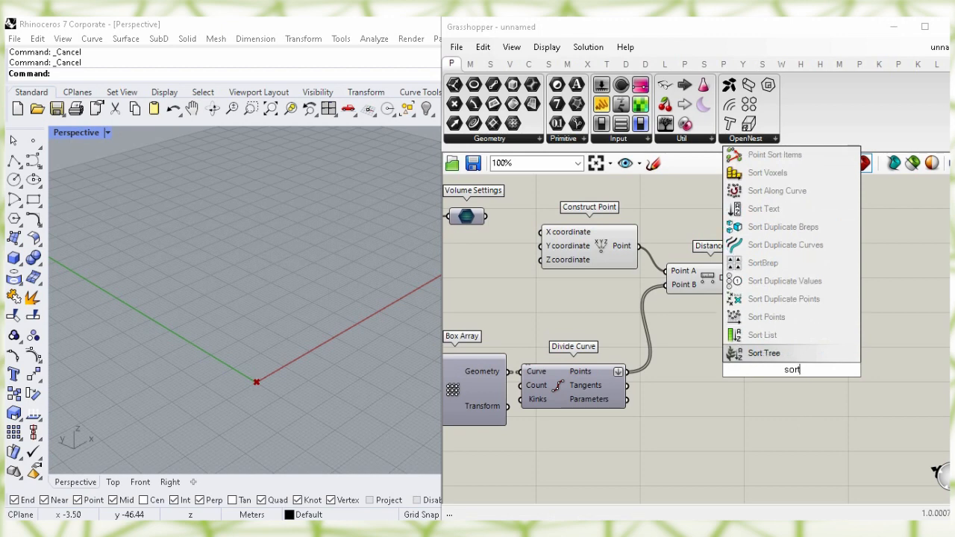
pyautogui.click(803, 334)
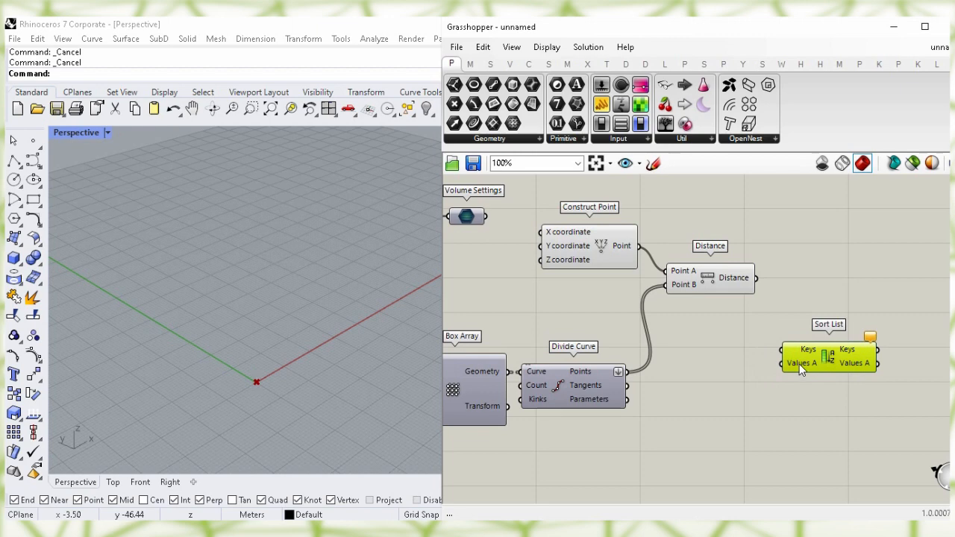
pyautogui.moveTo(627, 371); pyautogui.dragTo(804, 366)
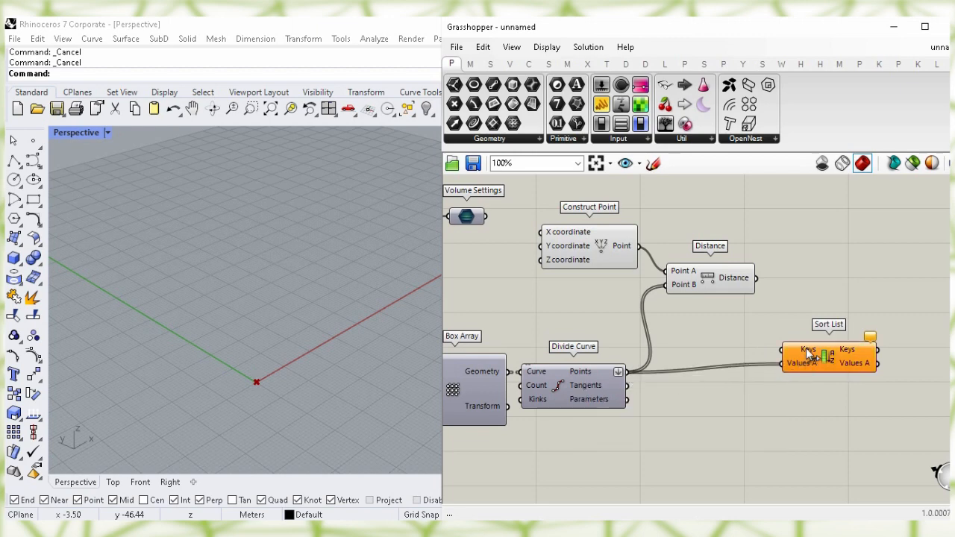
pyautogui.click(710, 285)
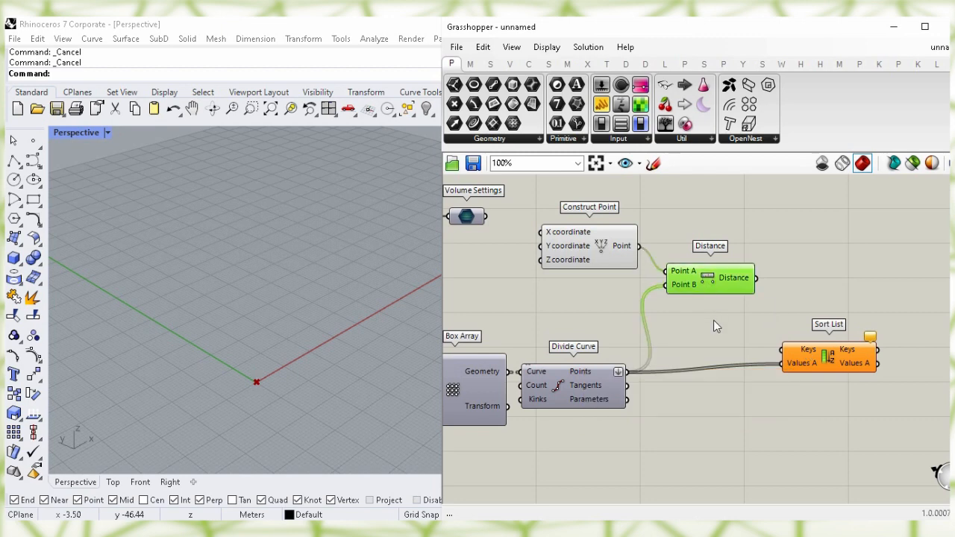
pyautogui.moveTo(755, 278); pyautogui.dragTo(771, 326)
pyautogui.moveTo(833, 370); pyautogui.dragTo(833, 330)
# Turn off the Construct Point preview and check the Sort List result
pyautogui.moveTo(589, 246); pyautogui.dragTo(590, 248)
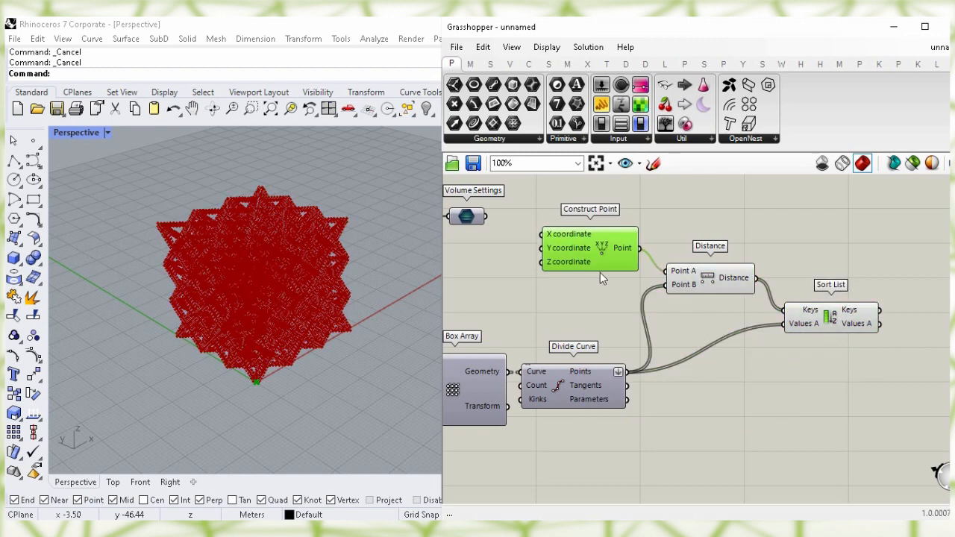
pyautogui.rightClick(601, 250)
pyautogui.click(736, 278)
pyautogui.click(804, 229)
pyautogui.moveTo(805, 241); pyautogui.dragTo(611, 240, button='right')
pyautogui.click(632, 322)
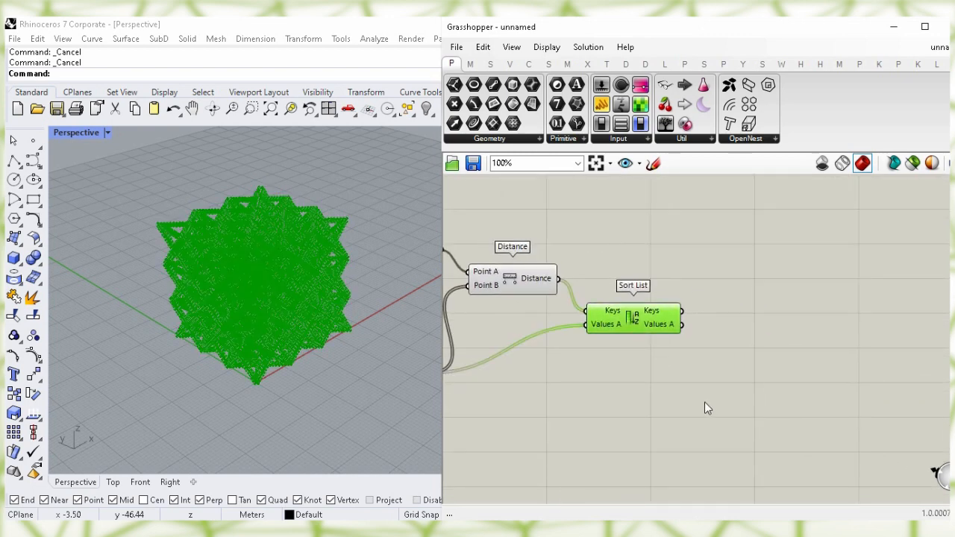
pyautogui.click(741, 411)
# Add a Points To Volume component fed by Sort List's sorted points
pyautogui.doubleClick(760, 424)
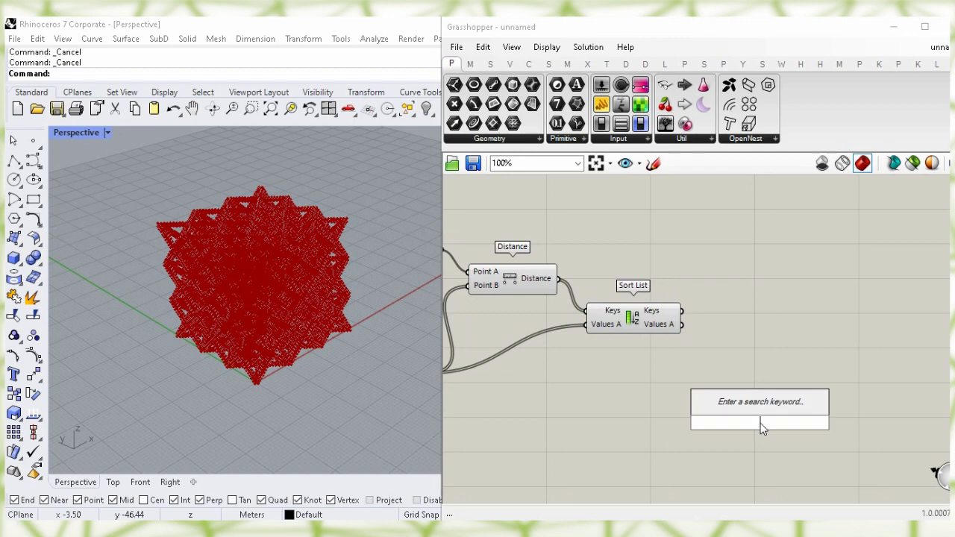
pyautogui.write('point')
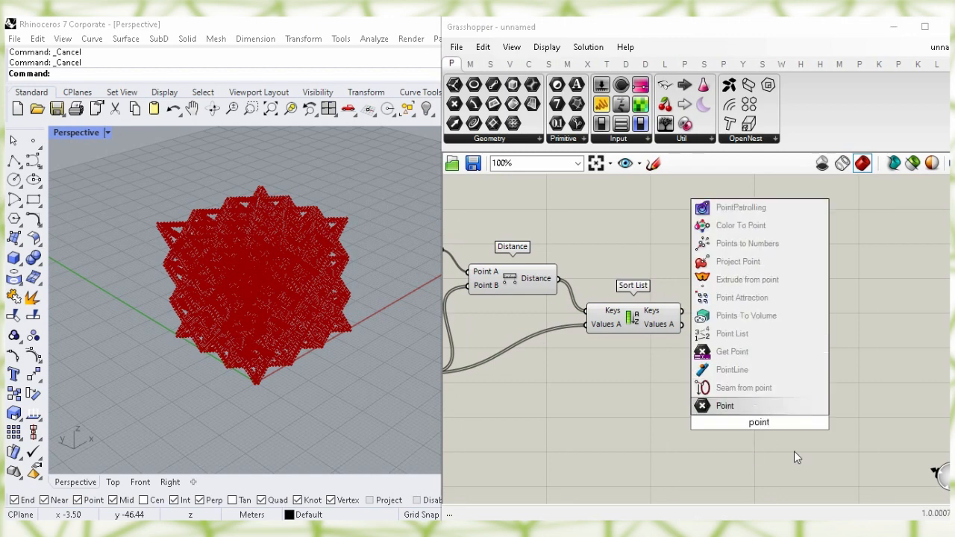
pyautogui.click(816, 311)
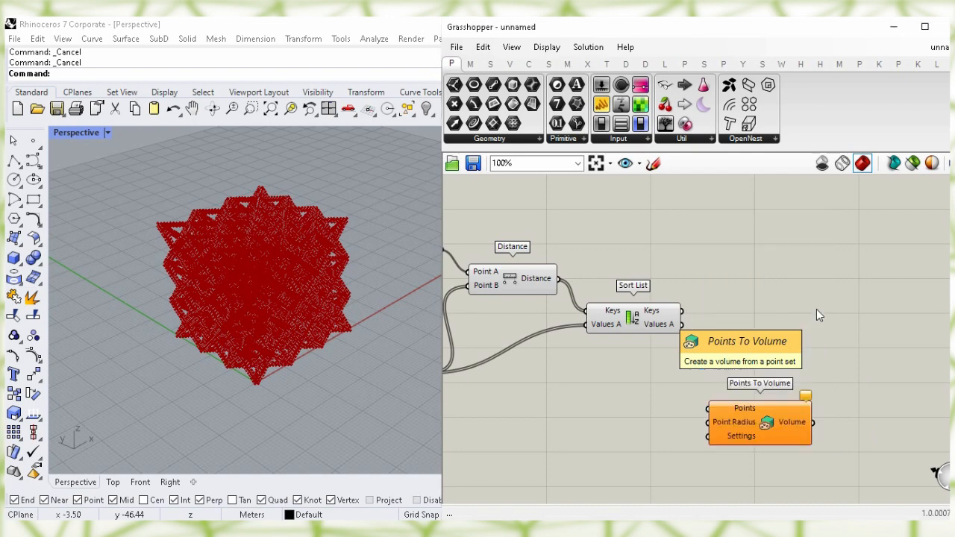
pyautogui.moveTo(773, 422); pyautogui.dragTo(803, 367)
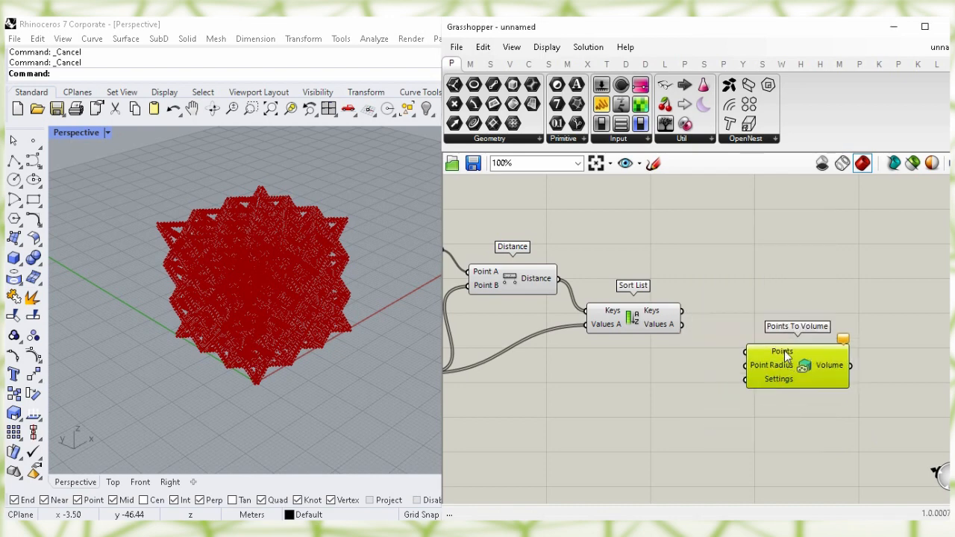
pyautogui.click(751, 293)
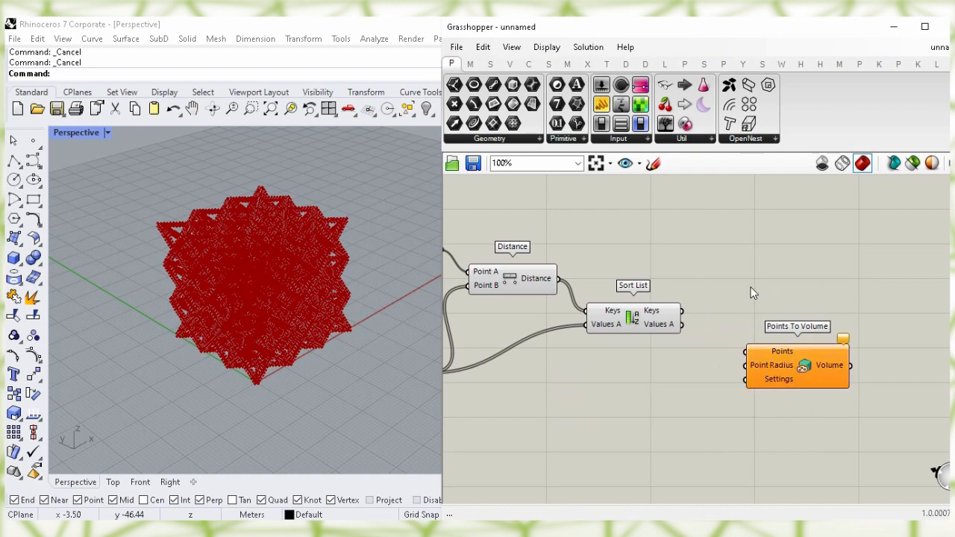
pyautogui.moveTo(683, 326); pyautogui.dragTo(746, 352)
pyautogui.moveTo(804, 366); pyautogui.dragTo(817, 382)
# Turn off the Sort List component's viewport preview
pyautogui.click(634, 326)
pyautogui.moveTo(635, 326); pyautogui.dragTo(635, 320)
pyautogui.rightClick(635, 320)
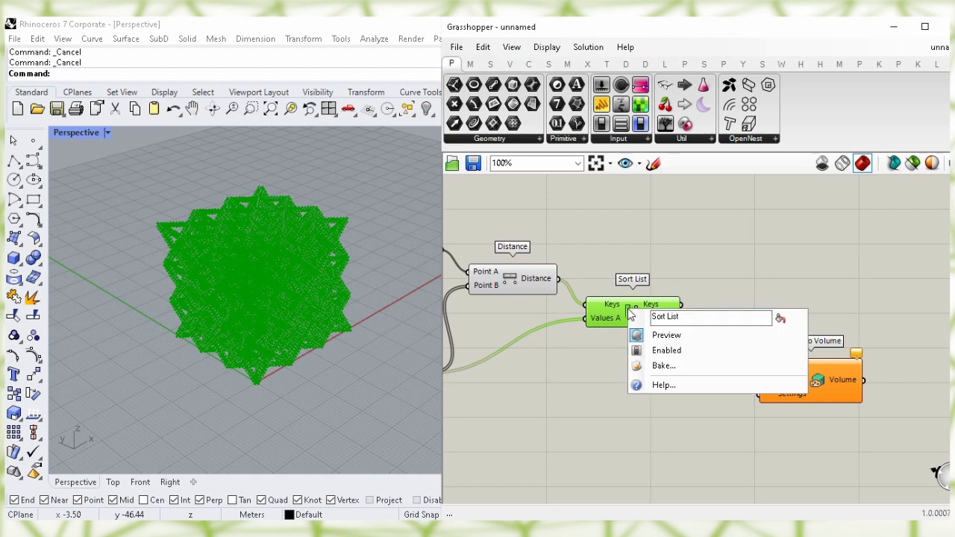
pyautogui.click(731, 340)
pyautogui.click(778, 298)
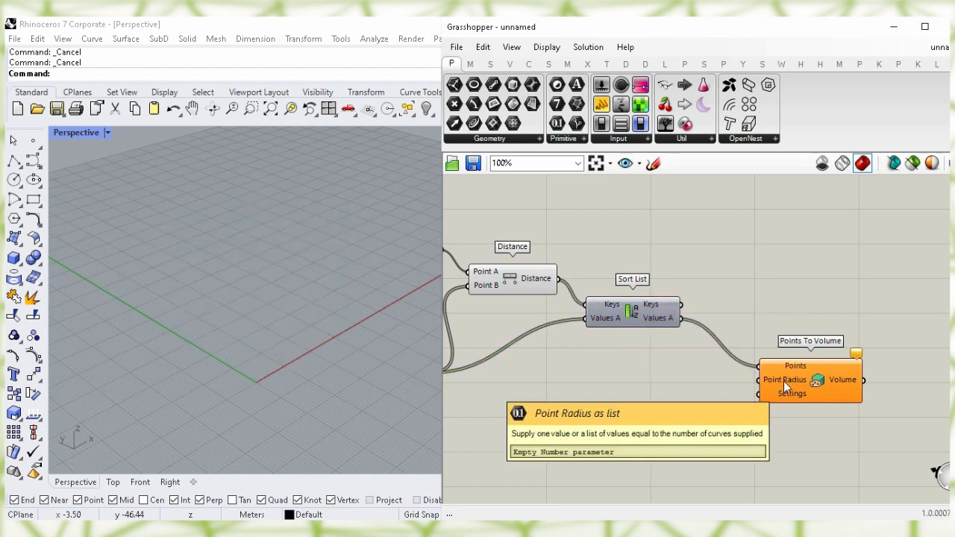
pyautogui.moveTo(697, 414); pyautogui.dragTo(671, 370, button='right')
# Add a Range component whose output feeds Points To Volume's Point Radius
pyautogui.doubleClick(667, 382)
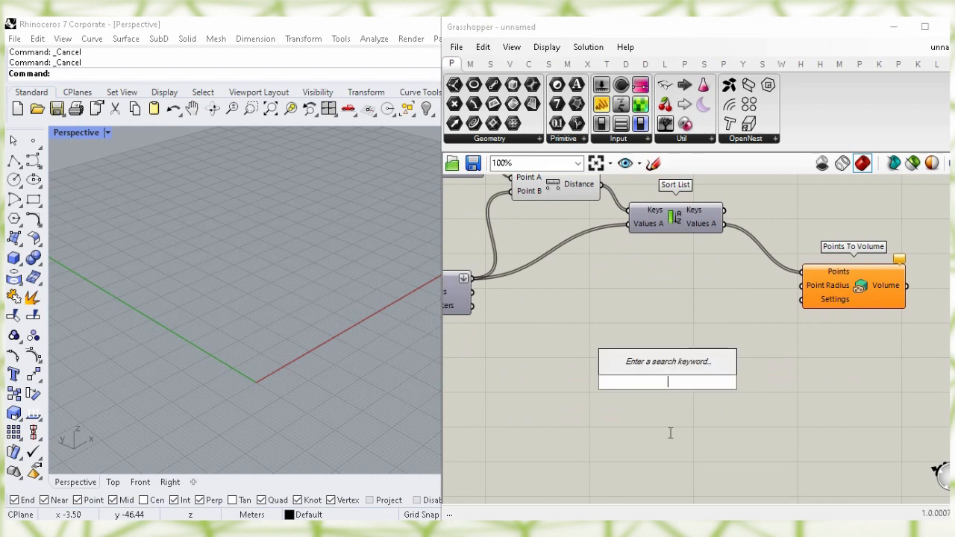
pyautogui.write('range')
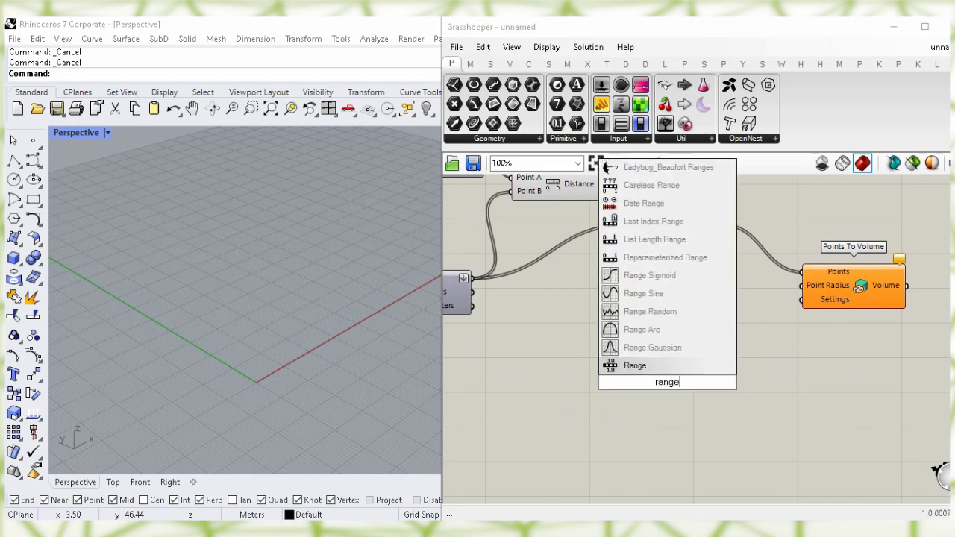
pyautogui.click(658, 366)
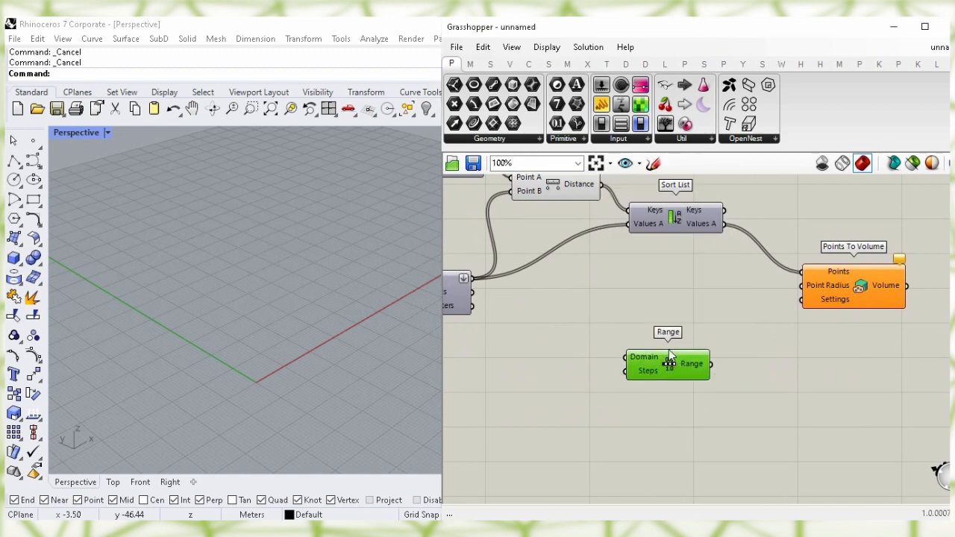
pyautogui.moveTo(742, 325); pyautogui.dragTo(803, 285)
pyautogui.moveTo(668, 350); pyautogui.dragTo(692, 392)
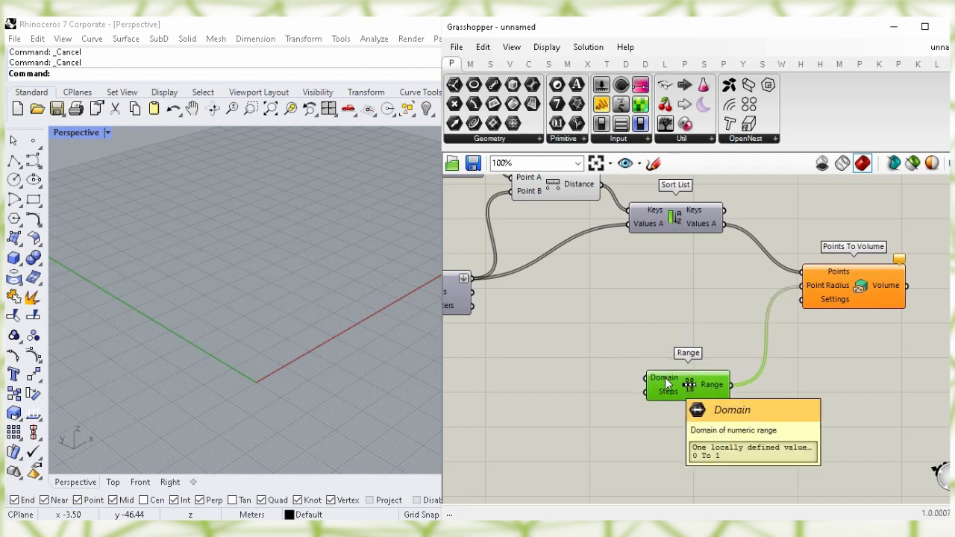
pyautogui.click(640, 302)
# Add a Construct Domain component connected to Range's Domain input
pyautogui.doubleClick(640, 303)
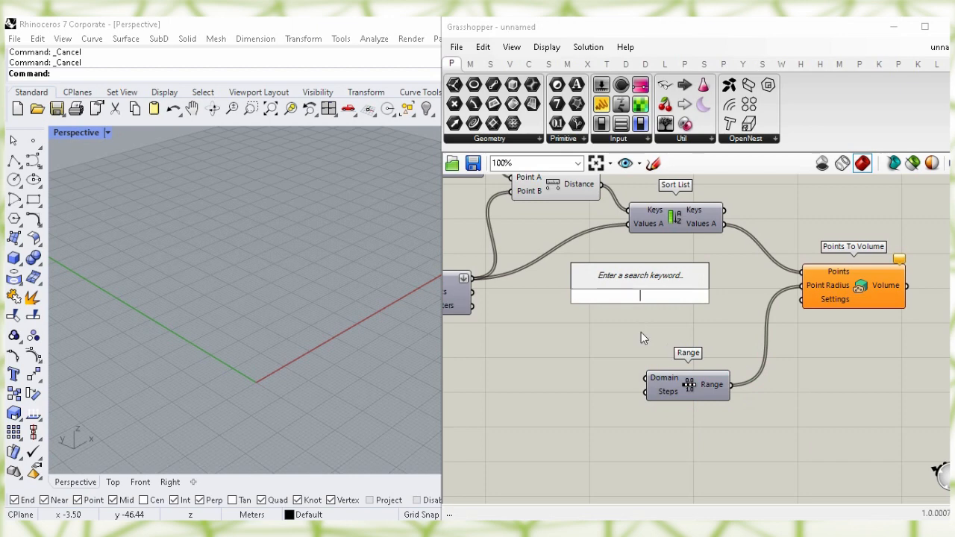
pyautogui.write('constru')
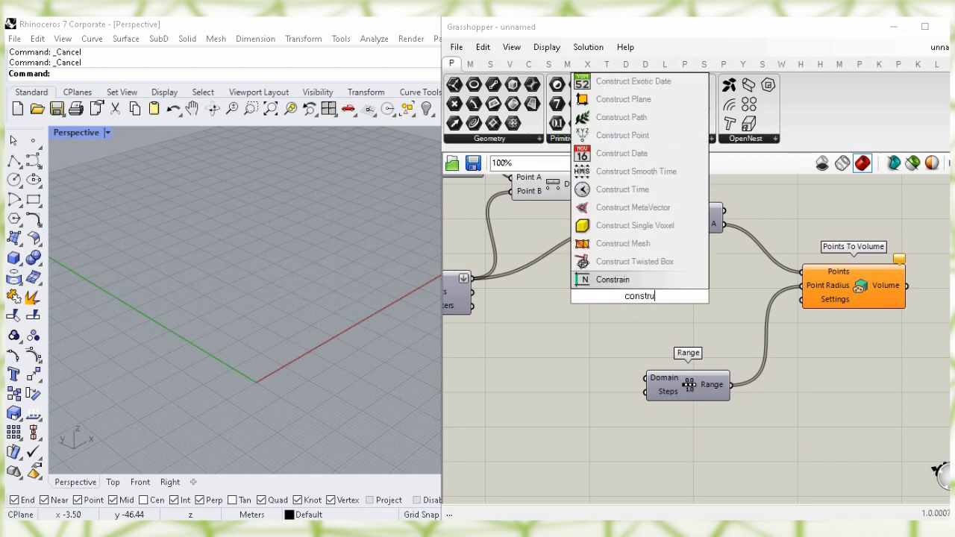
pyautogui.write('ct do')
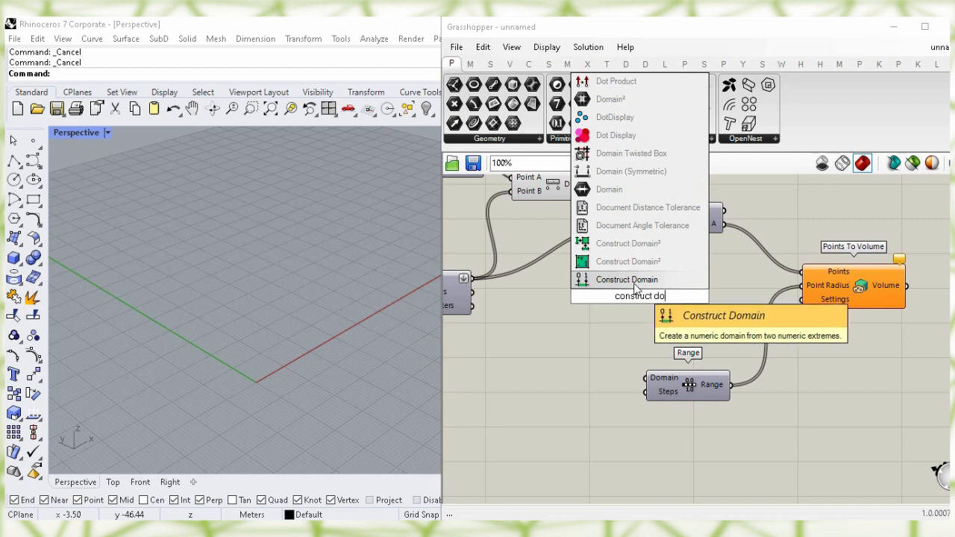
pyautogui.press('Return')
pyautogui.moveTo(640, 302); pyautogui.dragTo(700, 398)
pyautogui.click(676, 311)
pyautogui.moveTo(589, 306); pyautogui.dragTo(622, 320)
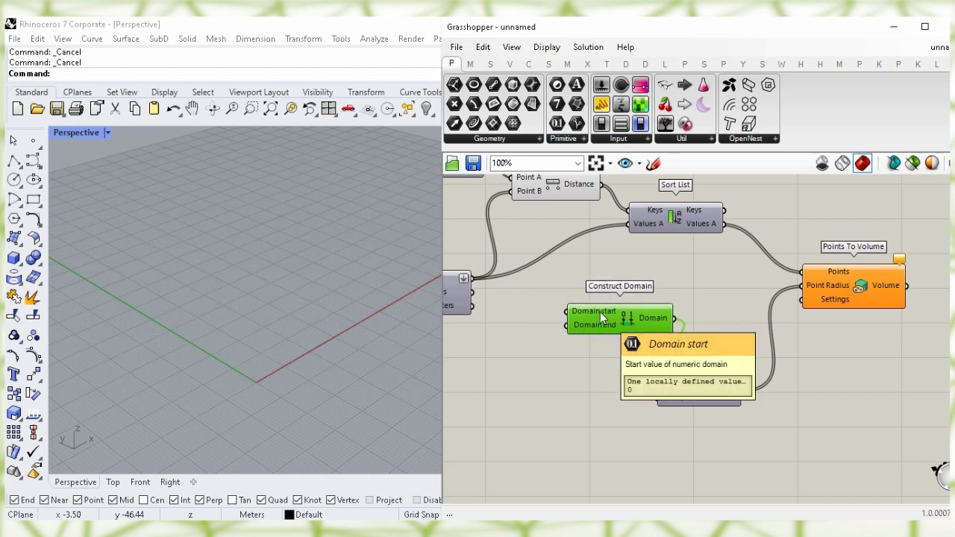
pyautogui.moveTo(727, 415); pyautogui.dragTo(745, 439)
pyautogui.click(656, 267)
# Create a 0.60 number slider wired into Construct Domain's start
pyautogui.doubleClick(657, 268)
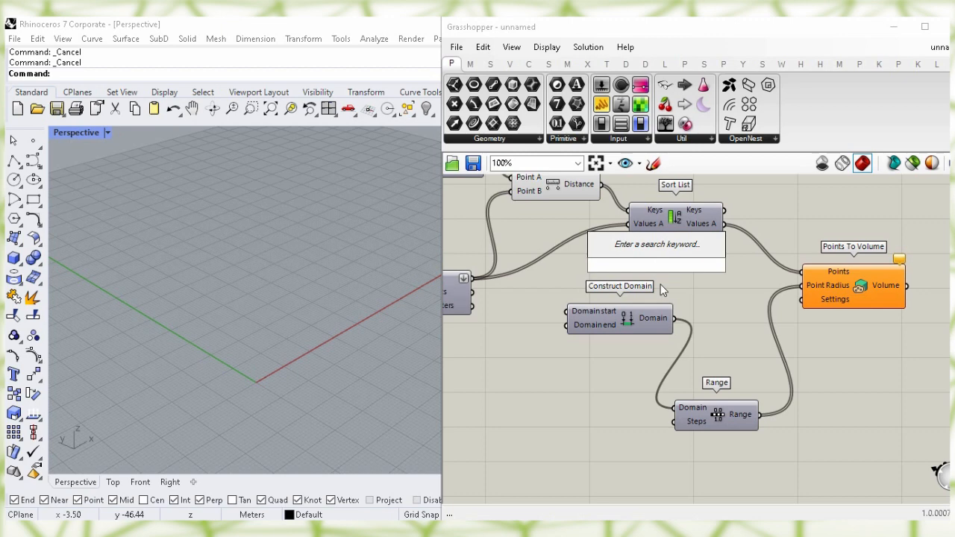
pyautogui.write('0.60')
pyautogui.press('Return')
pyautogui.moveTo(673, 266); pyautogui.dragTo(544, 251)
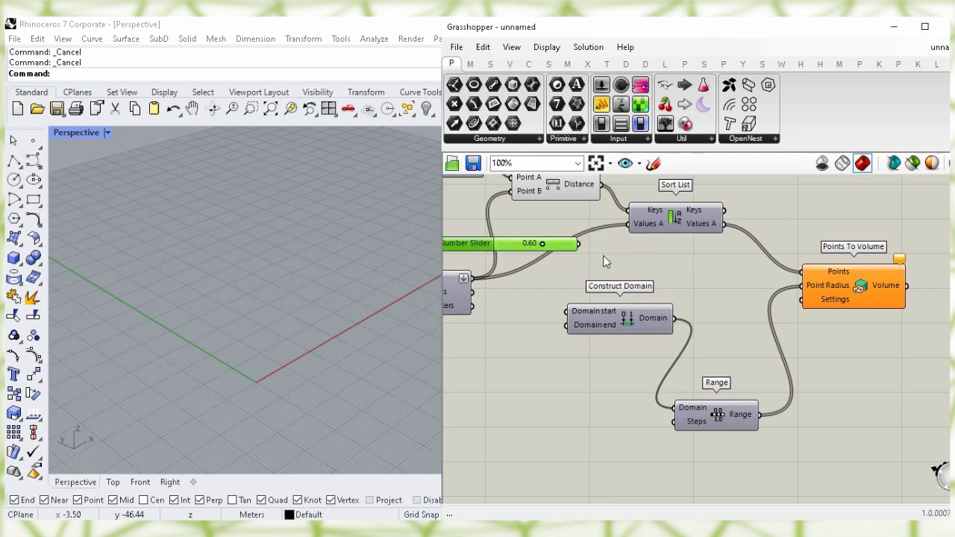
pyautogui.moveTo(604, 262); pyautogui.dragTo(658, 261, button='right')
pyautogui.moveTo(632, 244); pyautogui.dragTo(672, 296)
pyautogui.click(668, 309)
pyautogui.moveTo(608, 244); pyautogui.dragTo(602, 233)
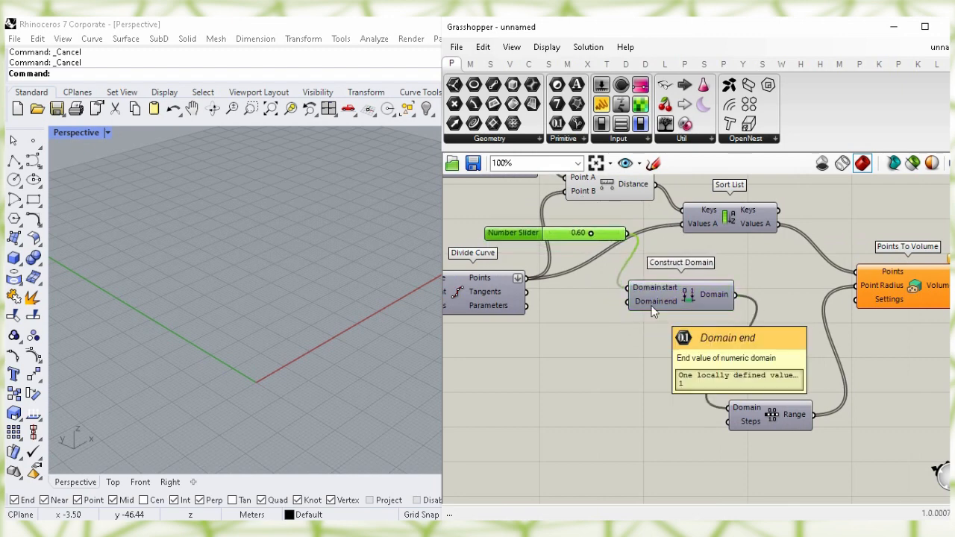
# Create a 1.50 number slider wired into Construct Domain's end
pyautogui.doubleClick(571, 389)
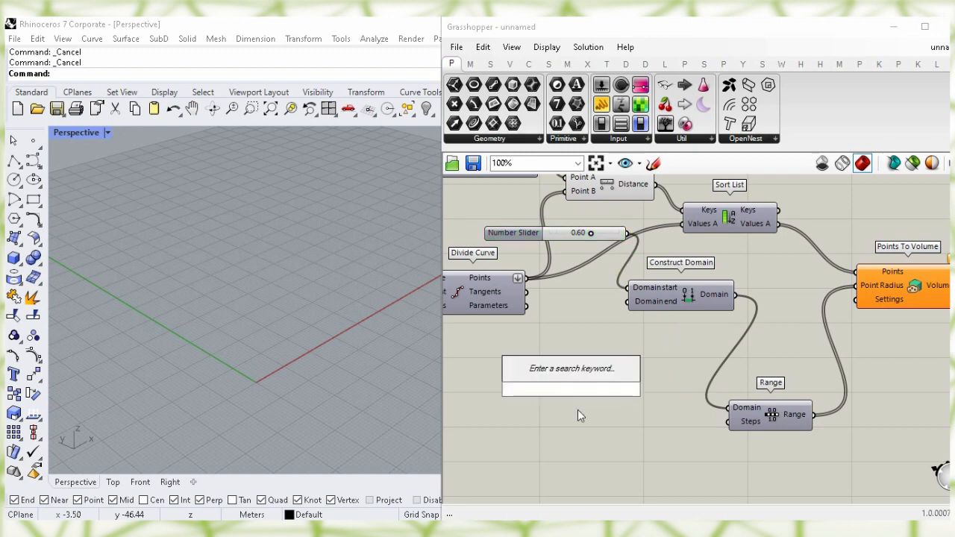
pyautogui.write('1.50')
pyautogui.press('Return')
pyautogui.moveTo(615, 393); pyautogui.dragTo(626, 301)
pyautogui.click(631, 373)
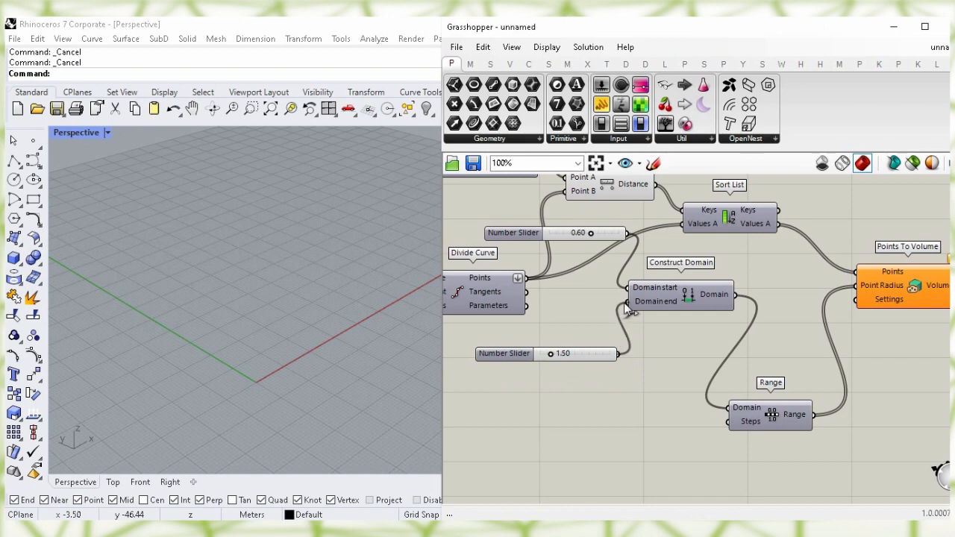
pyautogui.moveTo(604, 353); pyautogui.dragTo(601, 334)
pyautogui.click(623, 410)
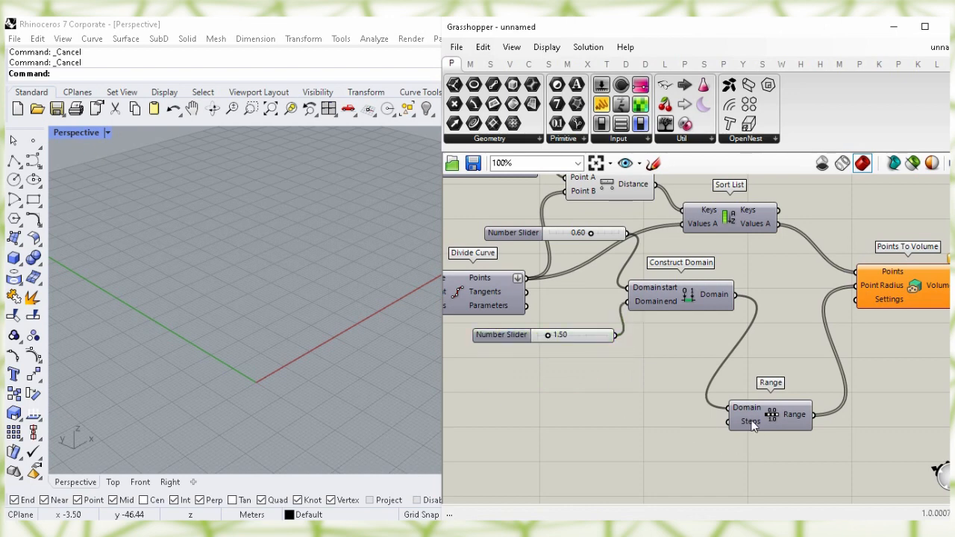
# Add a Subtraction component whose Result feeds Range's Steps
pyautogui.moveTo(752, 423)
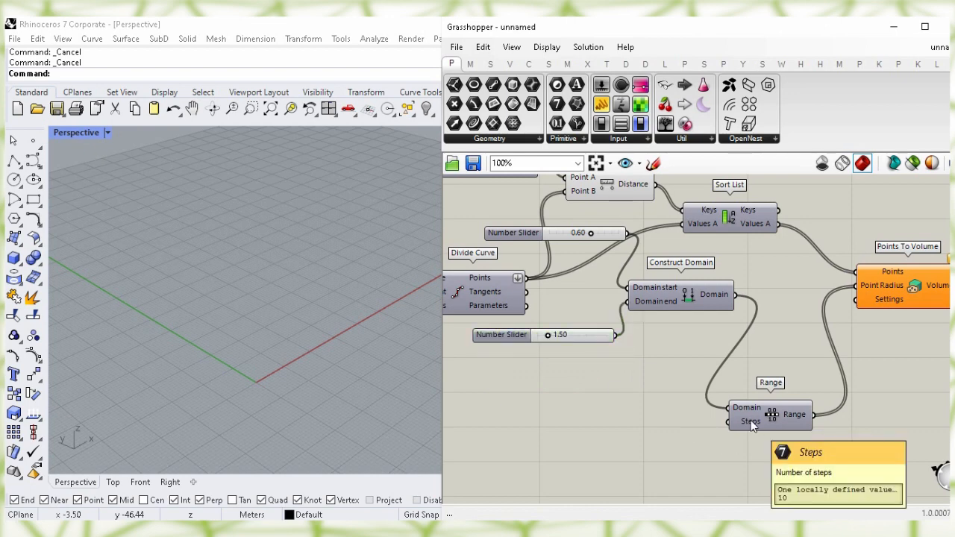
pyautogui.moveTo(646, 437); pyautogui.dragTo(633, 366, button='right')
pyautogui.doubleClick(591, 388)
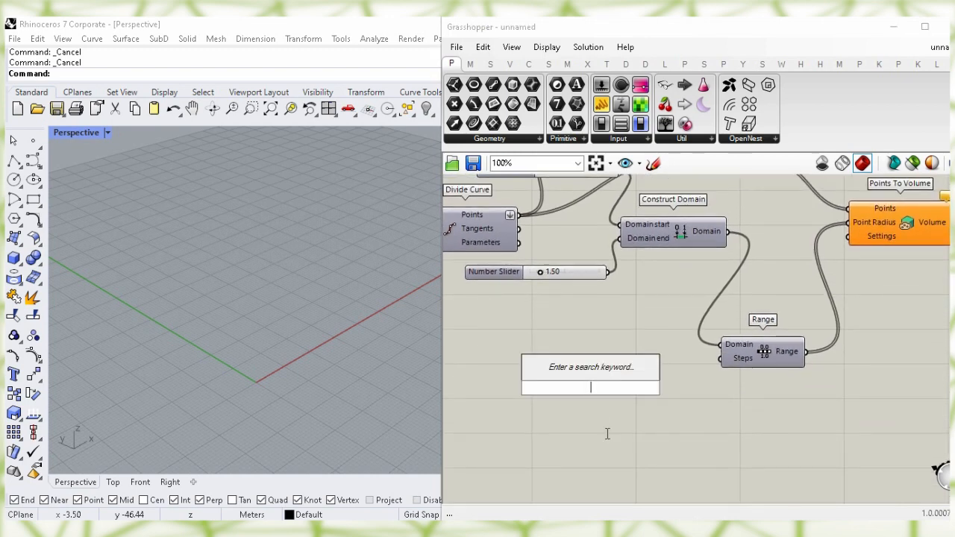
pyautogui.write('subtr')
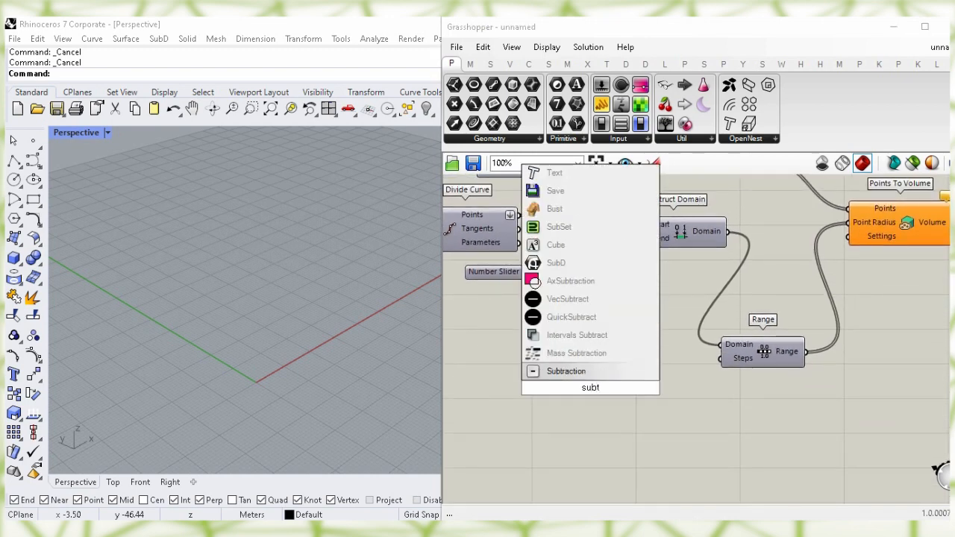
pyautogui.click(604, 371)
pyautogui.moveTo(586, 388); pyautogui.dragTo(719, 359)
# Add List Length counting the Divide Curve points, feeding Subtraction input A
pyautogui.moveTo(643, 398); pyautogui.dragTo(654, 403)
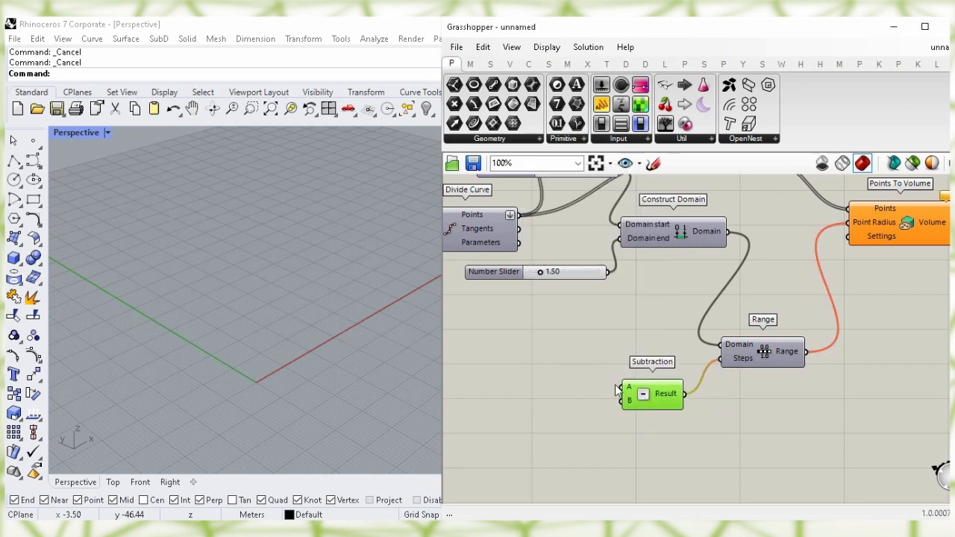
pyautogui.moveTo(586, 373)
pyautogui.mouseDown(button='right')
pyautogui.moveTo(571, 366)
pyautogui.moveTo(589, 363)
pyautogui.mouseUp(button='right')
pyautogui.doubleClick(587, 363)
pyautogui.write('list le')
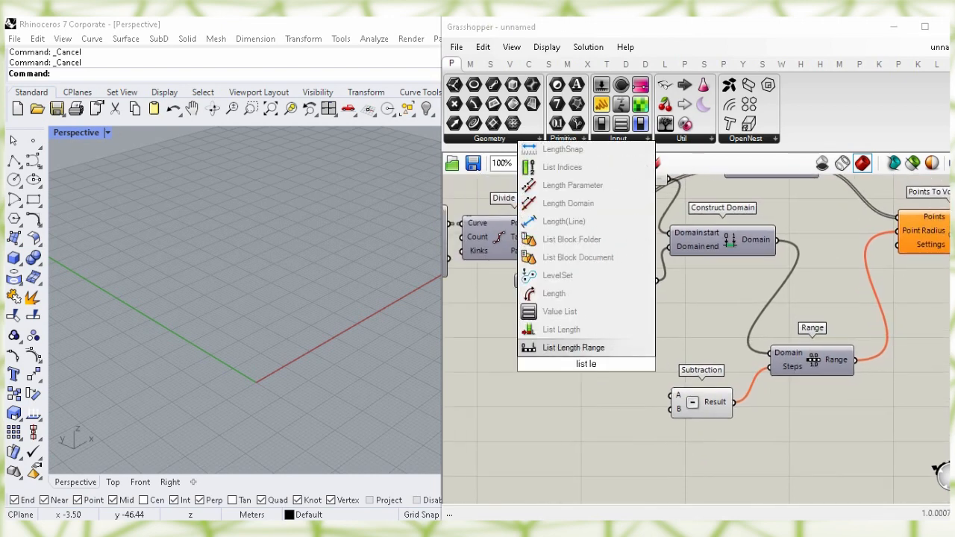
pyautogui.click(586, 329)
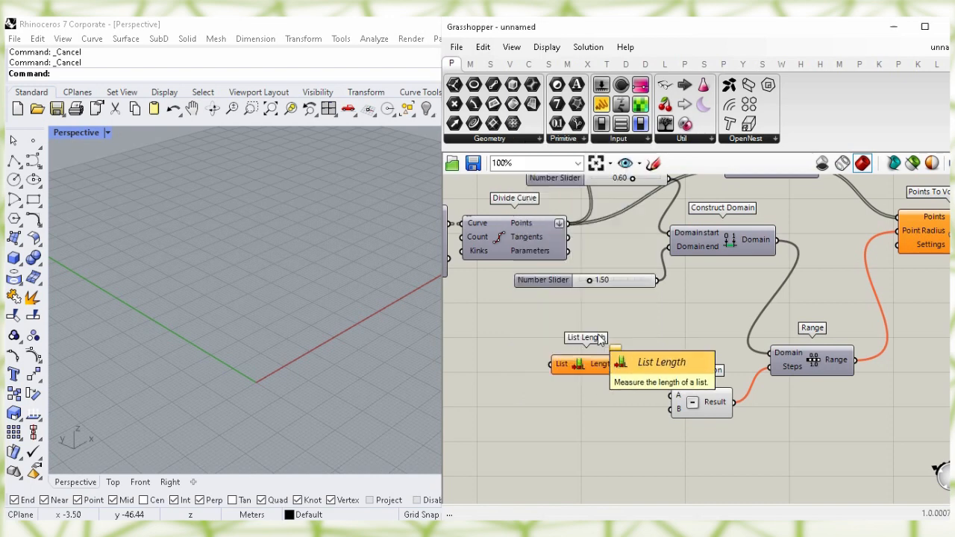
pyautogui.moveTo(624, 369); pyautogui.dragTo(669, 395)
pyautogui.moveTo(570, 367); pyautogui.dragTo(590, 373)
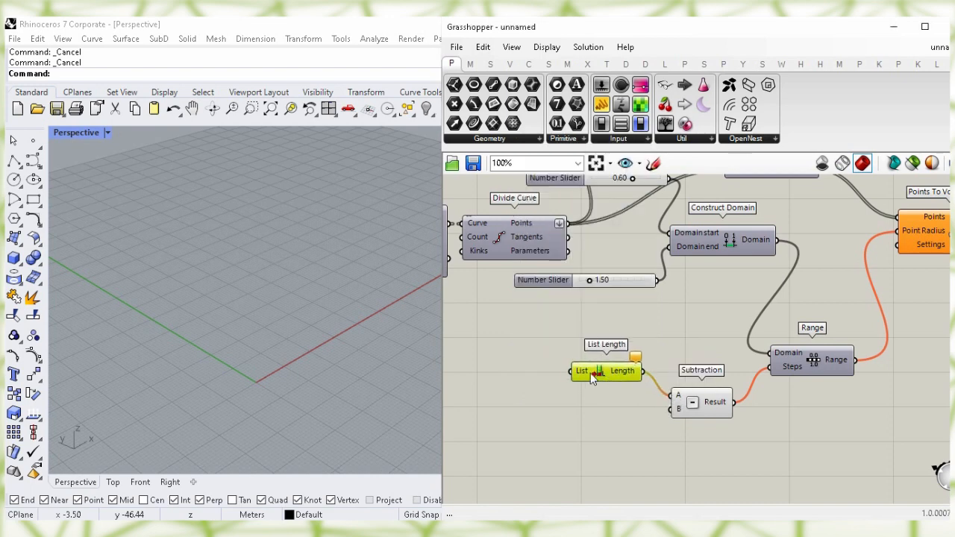
pyautogui.click(538, 347)
pyautogui.moveTo(568, 223); pyautogui.dragTo(619, 402)
pyautogui.click(640, 437)
# Add a Panel holding 1 as Subtraction input B
pyautogui.moveTo(645, 450); pyautogui.dragTo(578, 429, button='right')
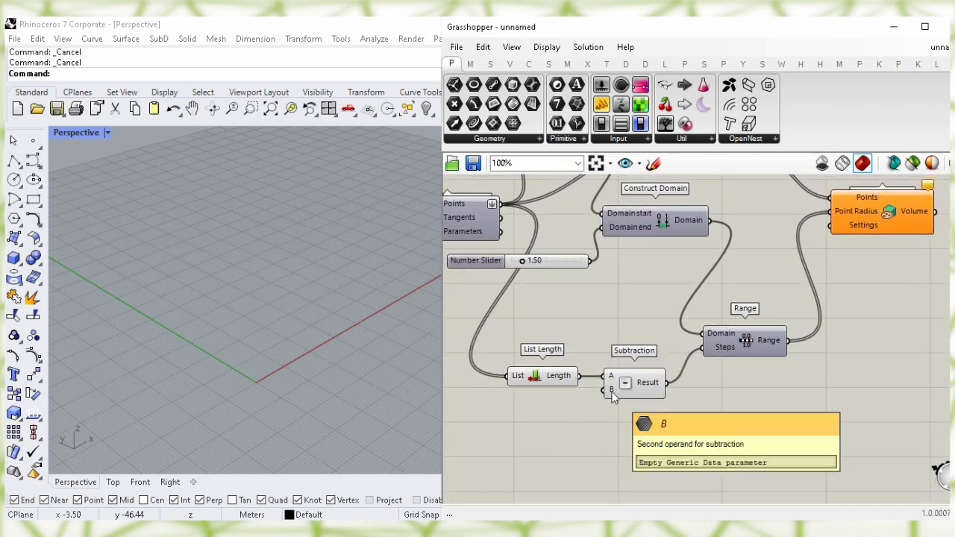
pyautogui.doubleClick(554, 439)
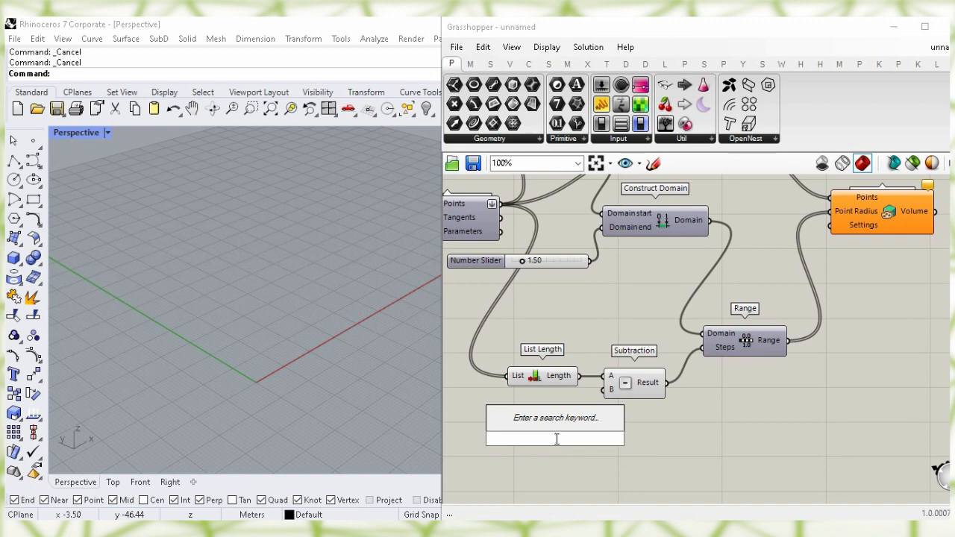
pyautogui.write('panel')
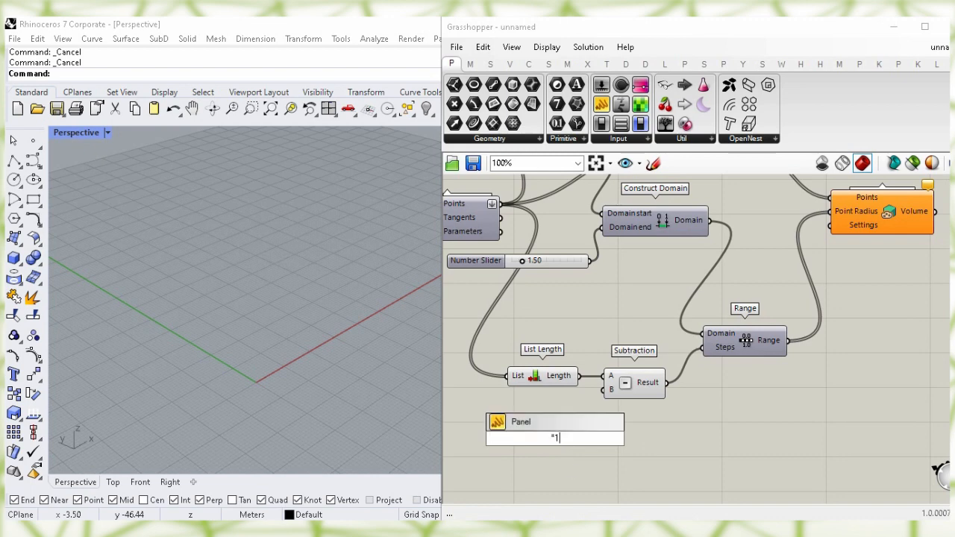
pyautogui.press('Return')
pyautogui.moveTo(787, 398); pyautogui.dragTo(756, 449, button='right')
pyautogui.click(851, 303)
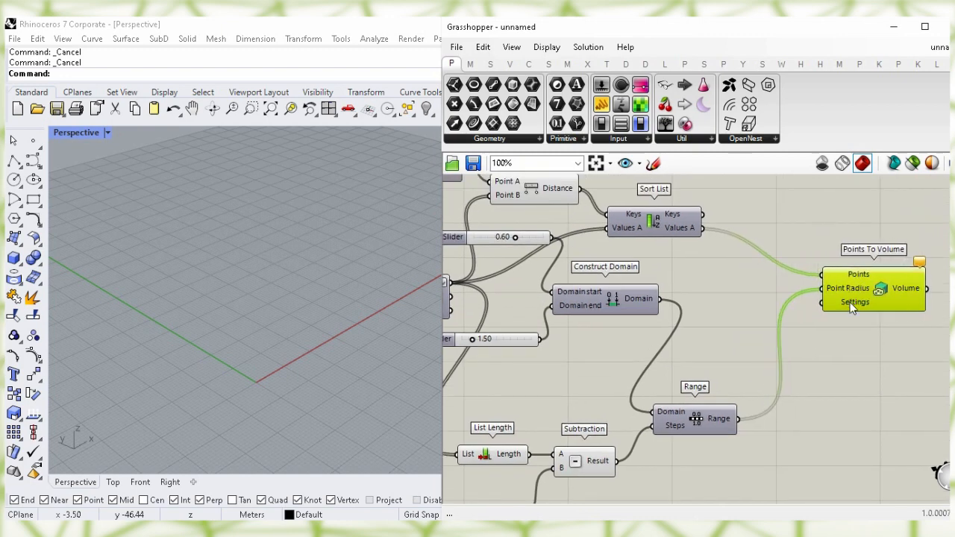
# Add a Volume Settings parameter below the Range component
pyautogui.moveTo(852, 309)
pyautogui.click(816, 423)
pyautogui.moveTo(816, 423); pyautogui.dragTo(751, 383, button='right')
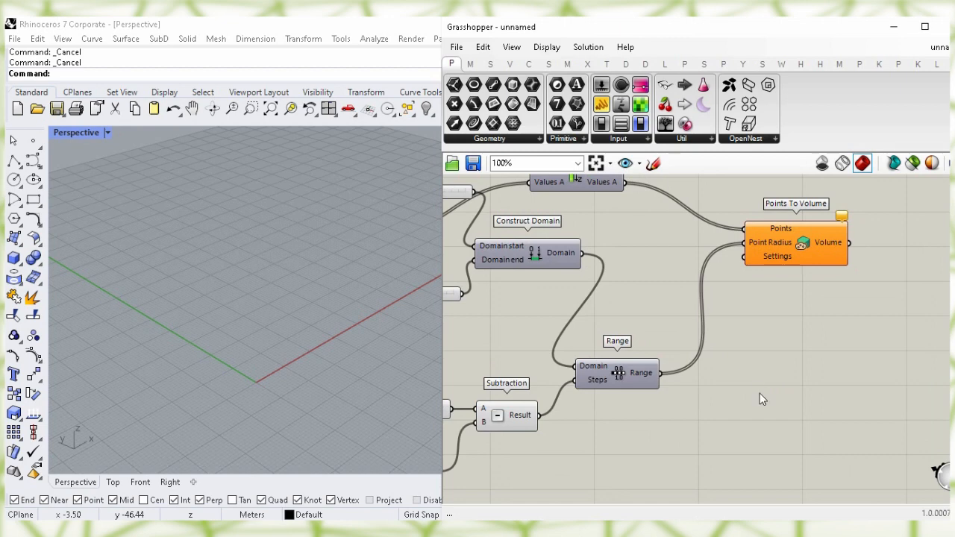
pyautogui.doubleClick(759, 393)
pyautogui.write('vo')
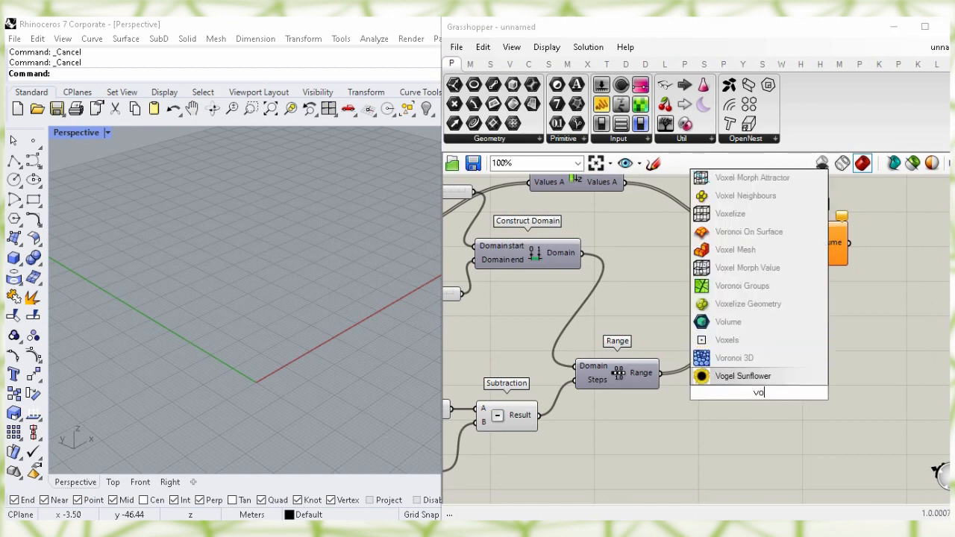
pyautogui.write('lume se')
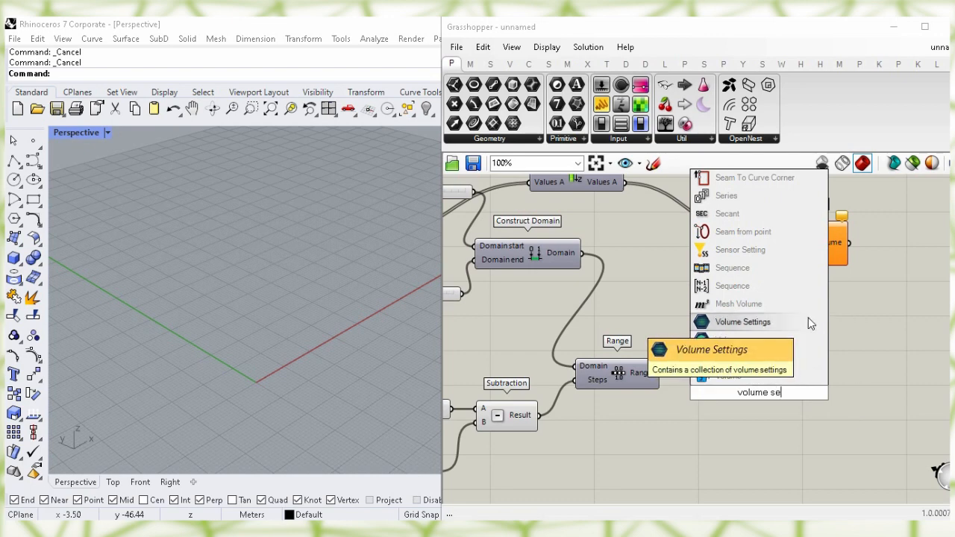
pyautogui.click(807, 322)
pyautogui.moveTo(758, 395); pyautogui.dragTo(855, 259)
# Route Create Settings through Volume Settings into Points To Volume's Settings input
pyautogui.click(520, 334)
pyautogui.moveTo(519, 309); pyautogui.dragTo(669, 393, button='right')
pyautogui.moveTo(623, 251); pyautogui.dragTo(731, 322, button='right')
pyautogui.moveTo(457, 288); pyautogui.dragTo(725, 319, button='right')
pyautogui.click(737, 279)
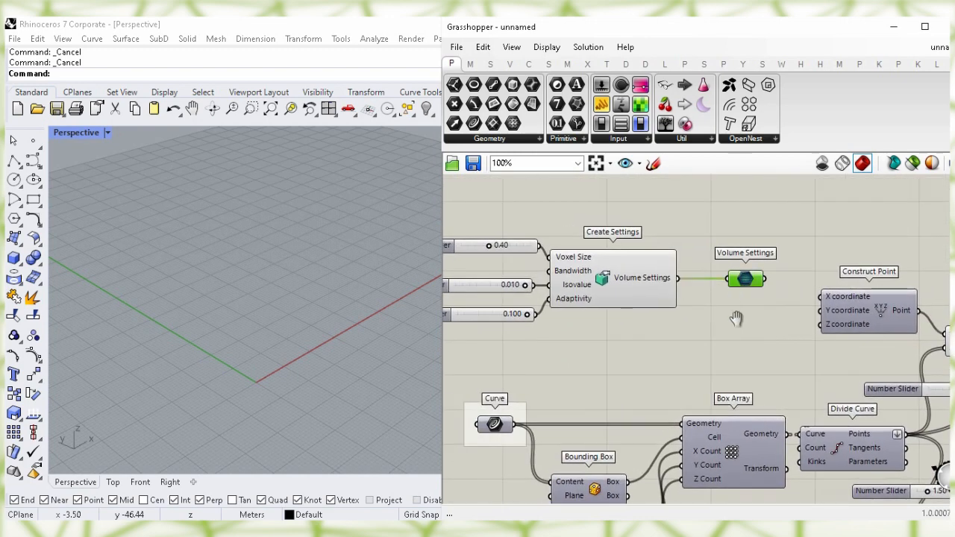
pyautogui.moveTo(762, 281); pyautogui.dragTo(735, 282)
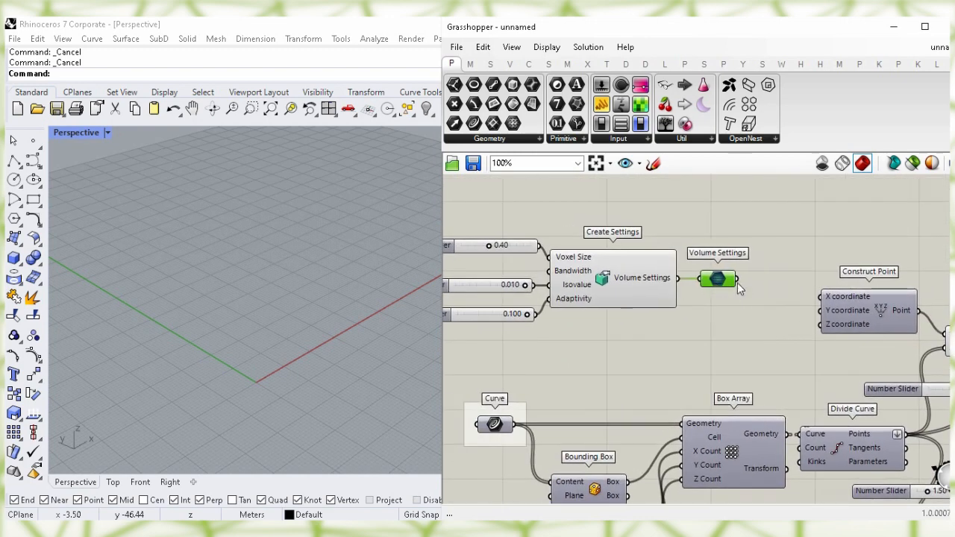
pyautogui.moveTo(730, 322); pyautogui.dragTo(752, 422)
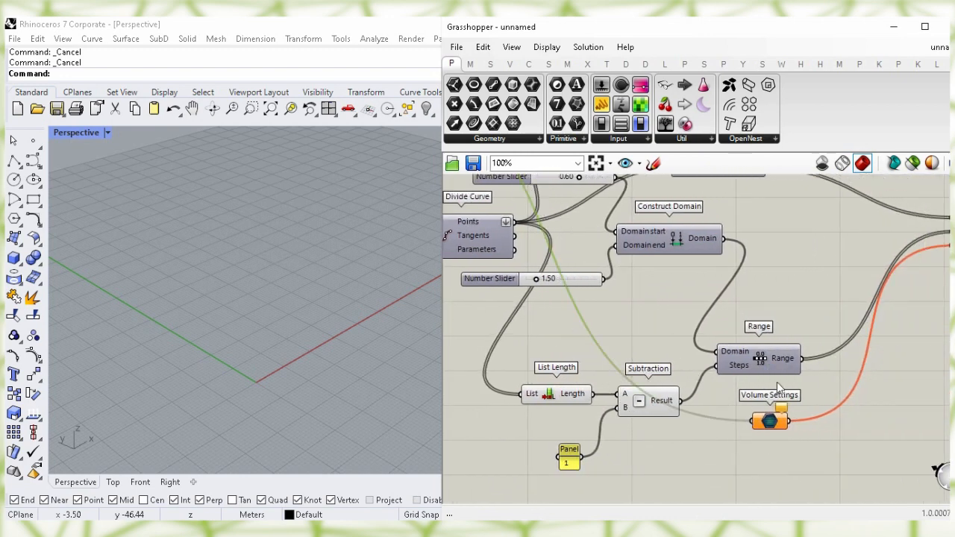
pyautogui.moveTo(816, 279); pyautogui.dragTo(692, 330, button='right')
pyautogui.click(841, 310)
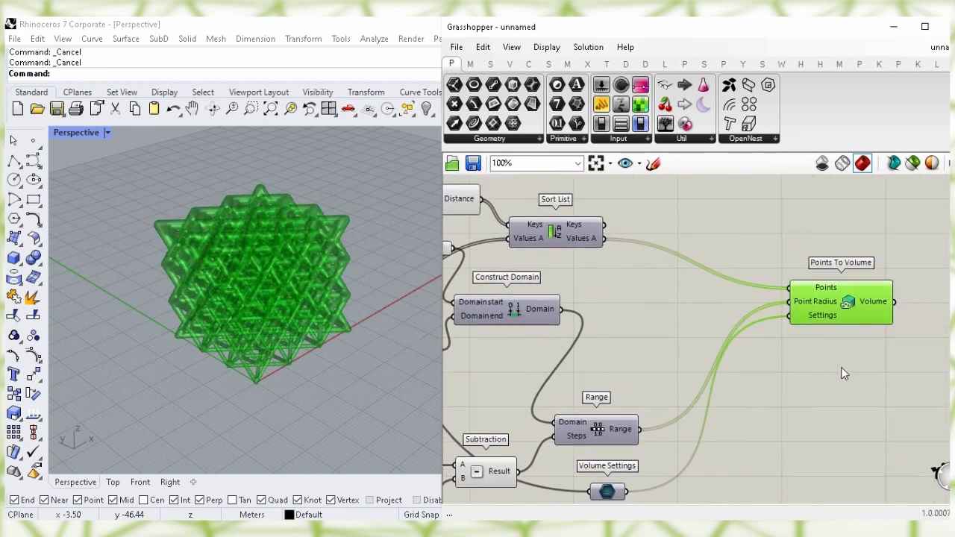
pyautogui.click(841, 367)
pyautogui.moveTo(847, 367); pyautogui.dragTo(530, 391, button='right')
# Add a Smooth Volume component to the canvas
pyautogui.doubleClick(713, 362)
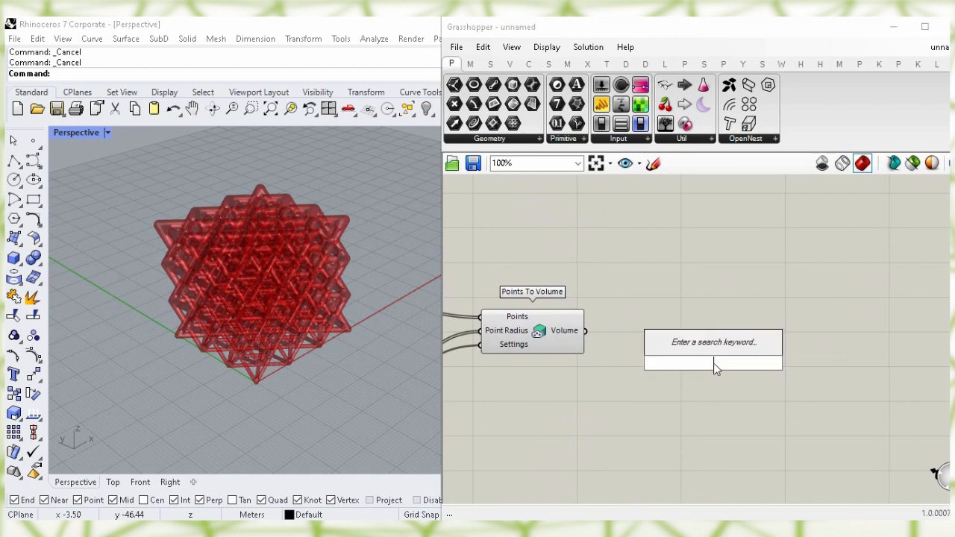
pyautogui.write('smoo')
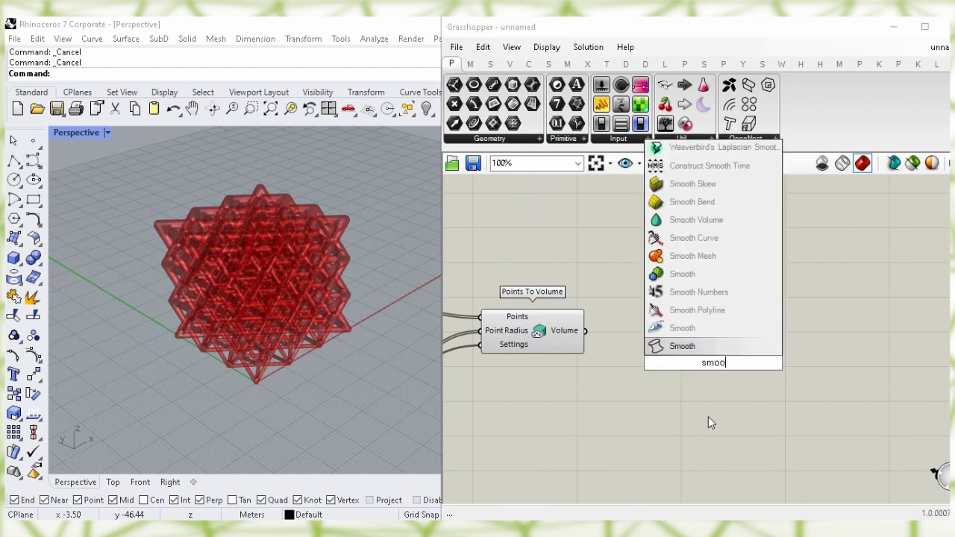
pyautogui.click(766, 221)
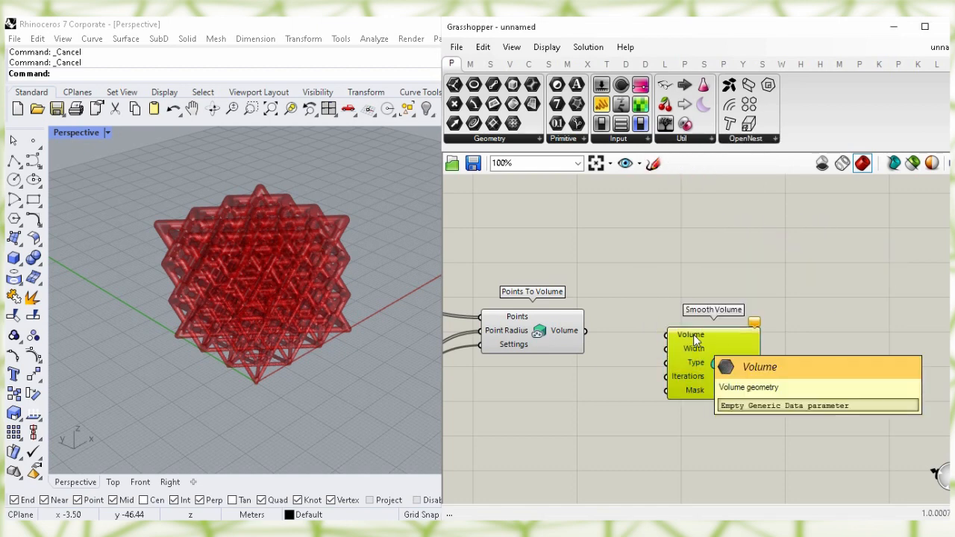
pyautogui.click(653, 270)
# Hide Points To Volume's preview and feed its Volume into Smooth Volume
pyautogui.click(538, 327)
pyautogui.rightClick(538, 327)
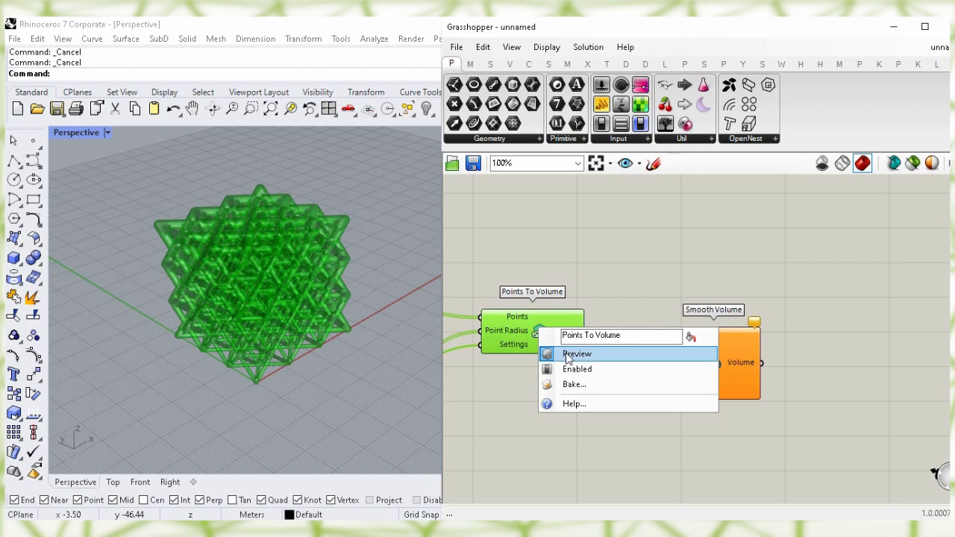
pyautogui.click(575, 354)
pyautogui.click(623, 313)
pyautogui.moveTo(585, 331); pyautogui.dragTo(666, 334)
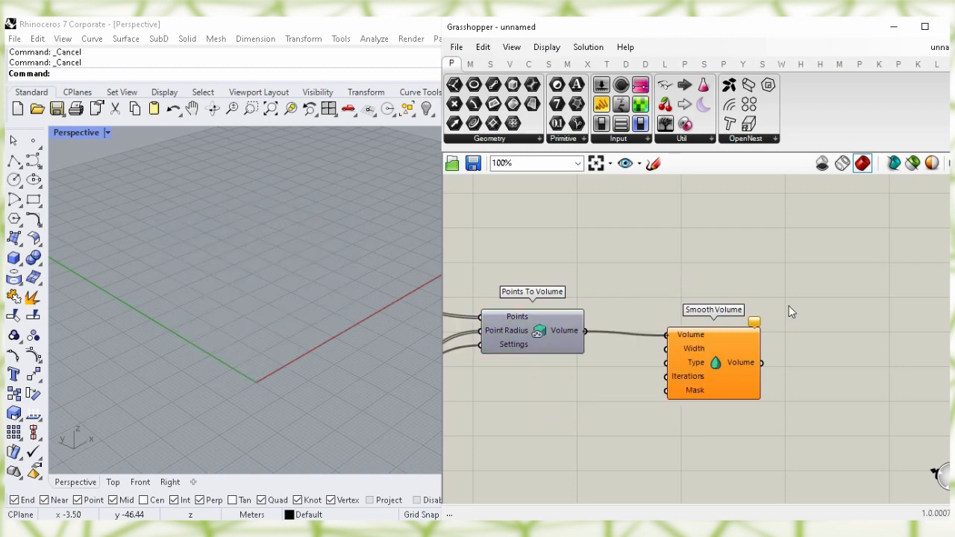
pyautogui.moveTo(711, 347); pyautogui.dragTo(650, 343)
pyautogui.click(714, 426)
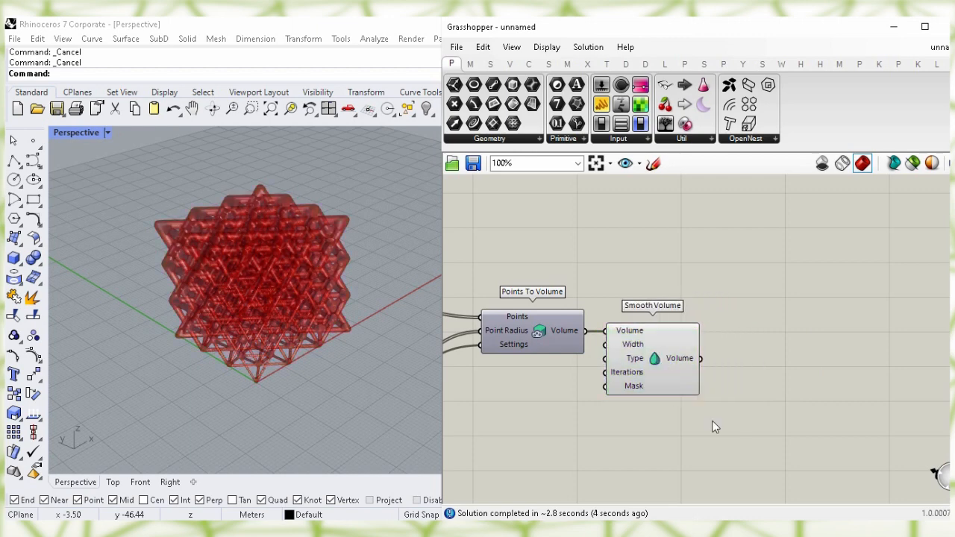
# Add Volume to Mesh fed by Smooth Volume, and hide Smooth Volume's preview
pyautogui.doubleClick(787, 349)
pyautogui.write('volume ')
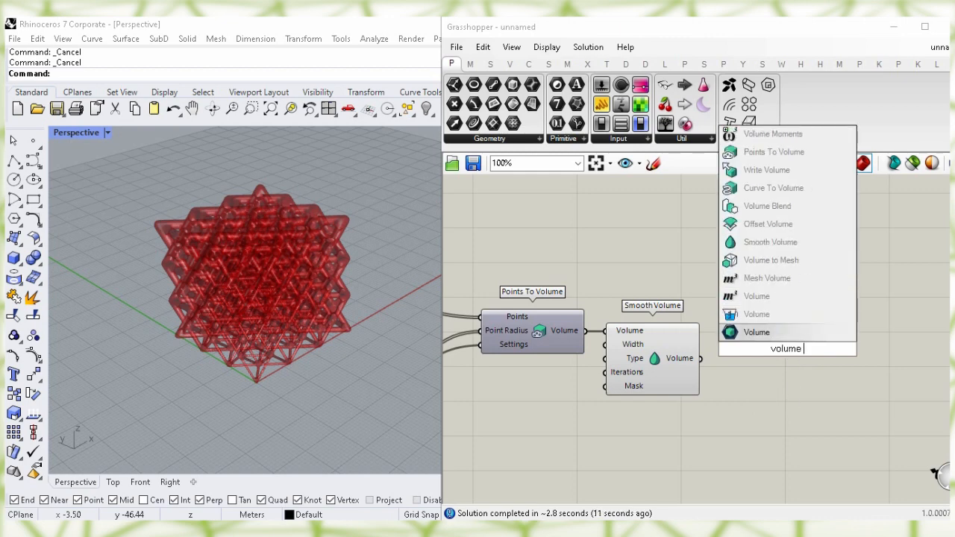
pyautogui.write('to')
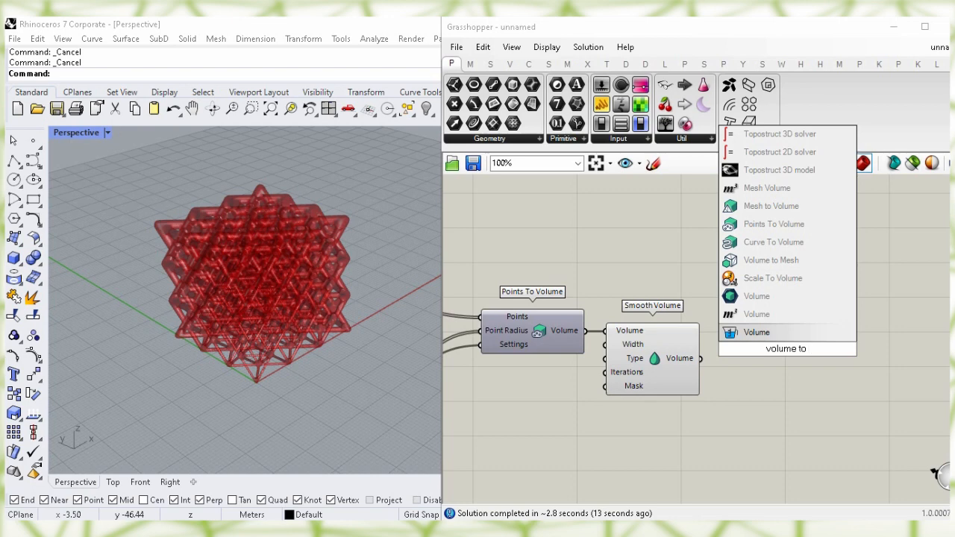
pyautogui.click(836, 259)
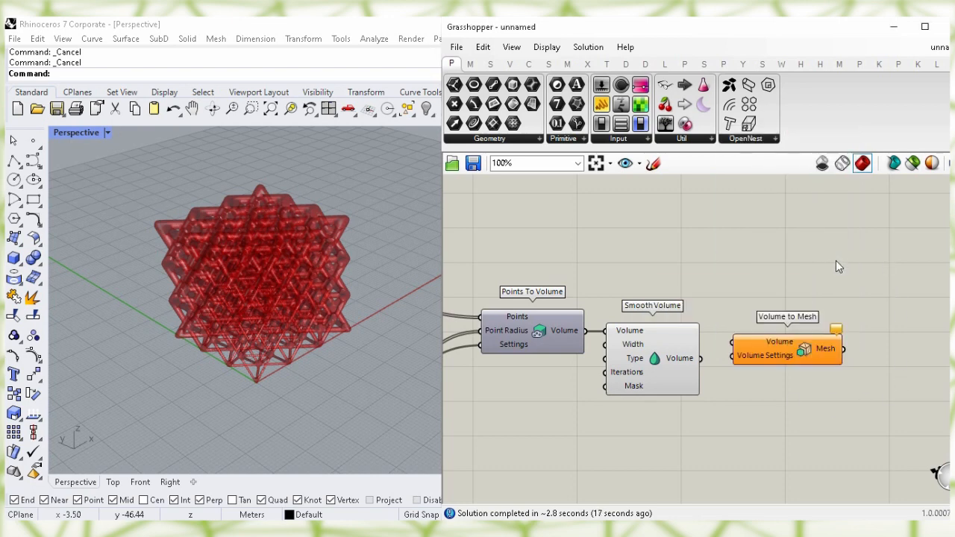
pyautogui.moveTo(700, 358); pyautogui.dragTo(789, 371)
pyautogui.click(660, 360)
pyautogui.rightClick(652, 356)
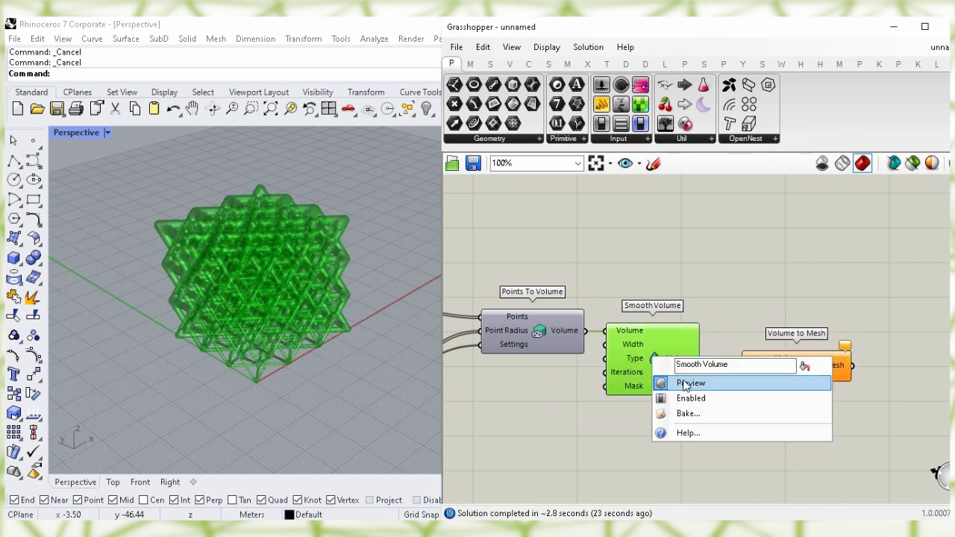
pyautogui.click(762, 385)
# Add a second Volume Settings parameter near Volume to Mesh
pyautogui.moveTo(765, 373); pyautogui.dragTo(803, 374)
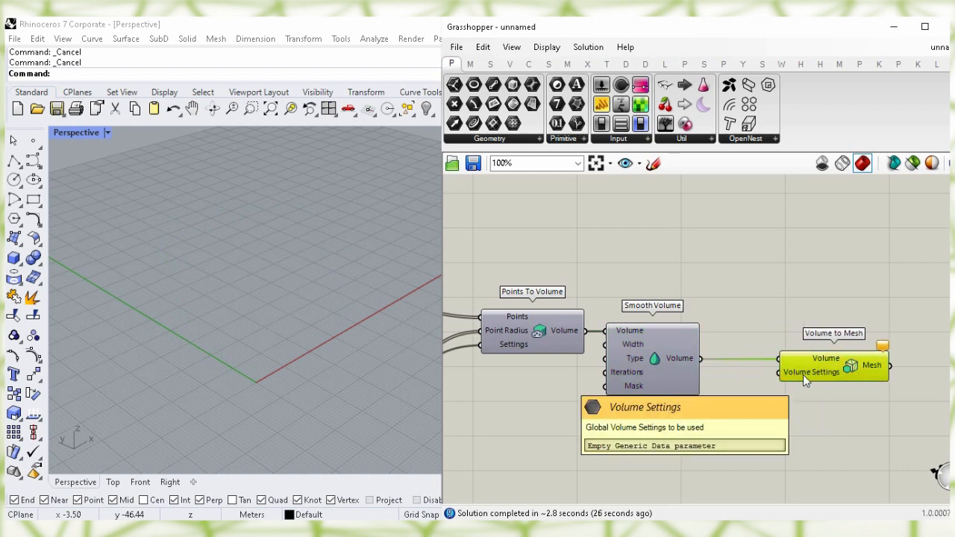
pyautogui.click(714, 449)
pyautogui.moveTo(661, 484); pyautogui.dragTo(643, 418, button='right')
pyautogui.doubleClick(632, 419)
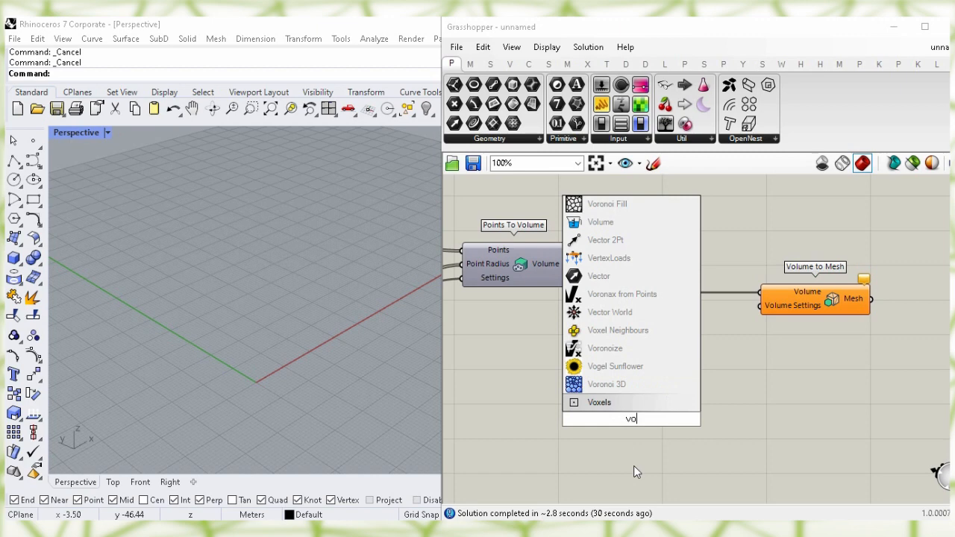
pyautogui.write('olume')
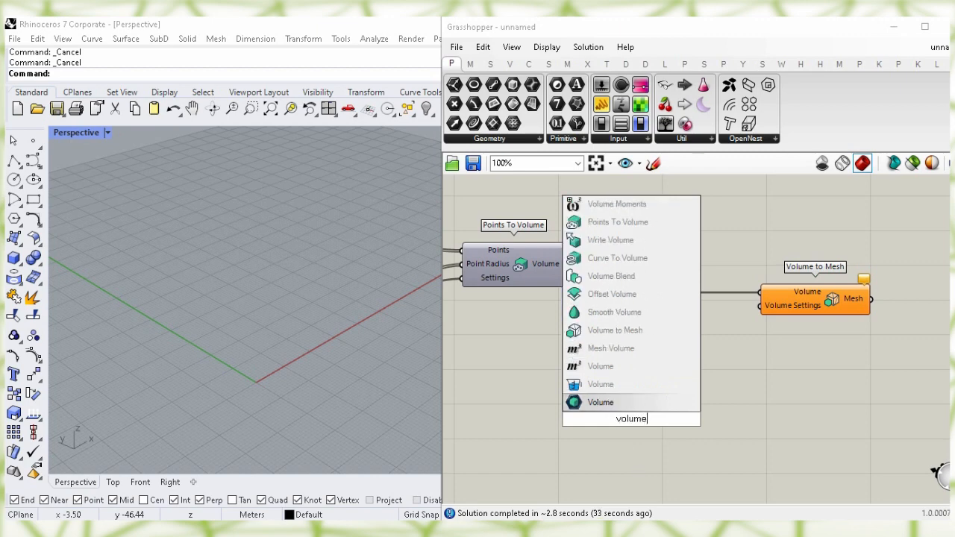
pyautogui.write(' s')
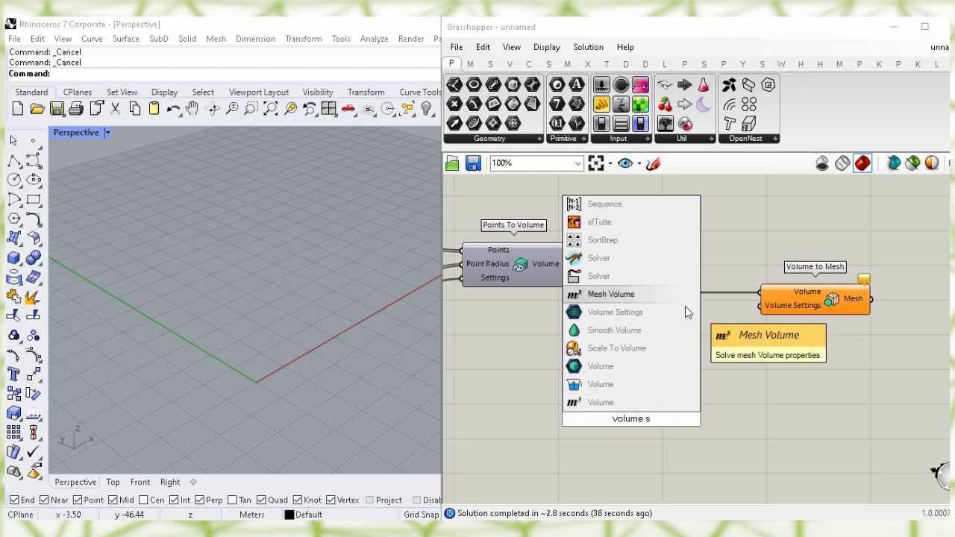
pyautogui.click(640, 316)
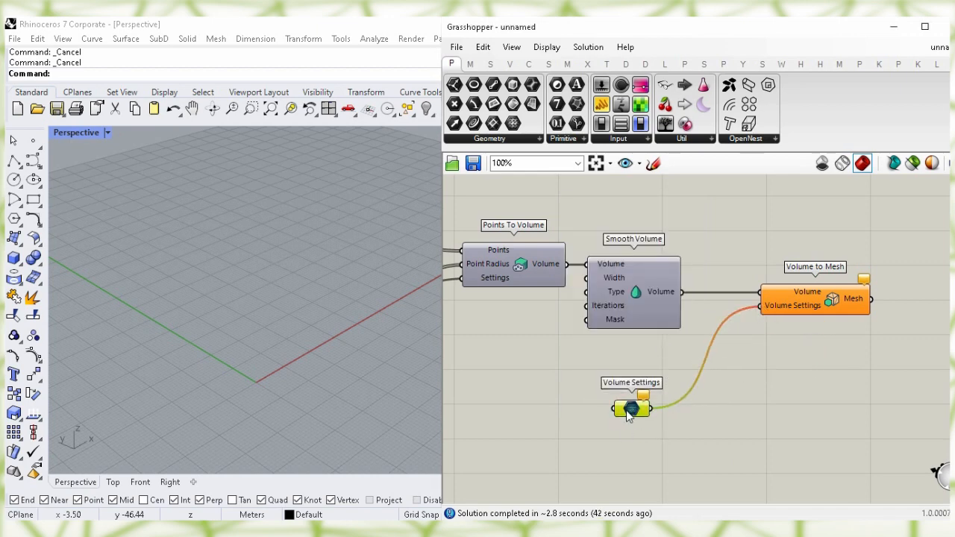
# Link the existing Volume Settings into the new Volume Settings parameter
pyautogui.moveTo(544, 351); pyautogui.dragTo(605, 416, button='right')
pyautogui.moveTo(528, 245); pyautogui.dragTo(685, 338, button='right')
pyautogui.moveTo(531, 274); pyautogui.dragTo(581, 274, button='right')
pyautogui.moveTo(531, 254); pyautogui.dragTo(771, 294, button='right')
pyautogui.moveTo(581, 277); pyautogui.dragTo(762, 285, button='right')
pyautogui.moveTo(542, 256); pyautogui.dragTo(718, 279, button='right')
pyautogui.moveTo(779, 446); pyautogui.dragTo(729, 415, button='right')
pyautogui.click(729, 416)
pyautogui.moveTo(840, 429); pyautogui.dragTo(798, 393, button='right')
pyautogui.click(798, 393)
pyautogui.moveTo(760, 431); pyautogui.dragTo(653, 400, button='right')
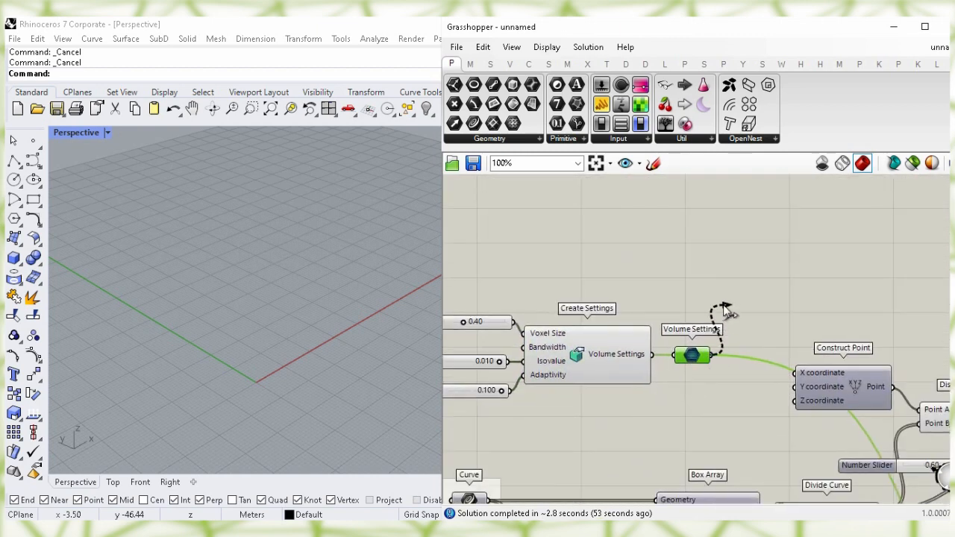
pyautogui.moveTo(709, 226); pyautogui.dragTo(810, 486)
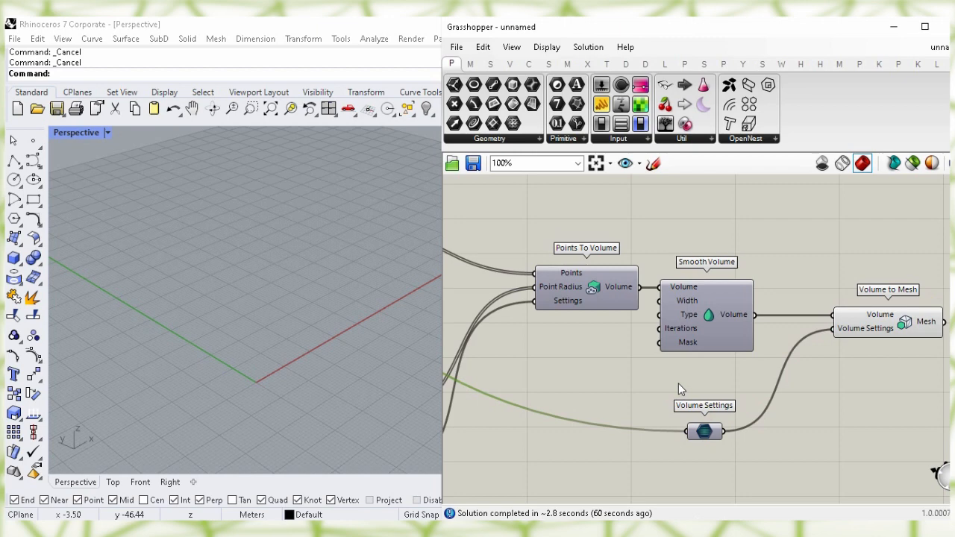
# Bake the Volume to Mesh lattice mesh into the Rhino document with default attributes
pyautogui.click(883, 321)
pyautogui.moveTo(880, 375); pyautogui.dragTo(646, 389, button='right')
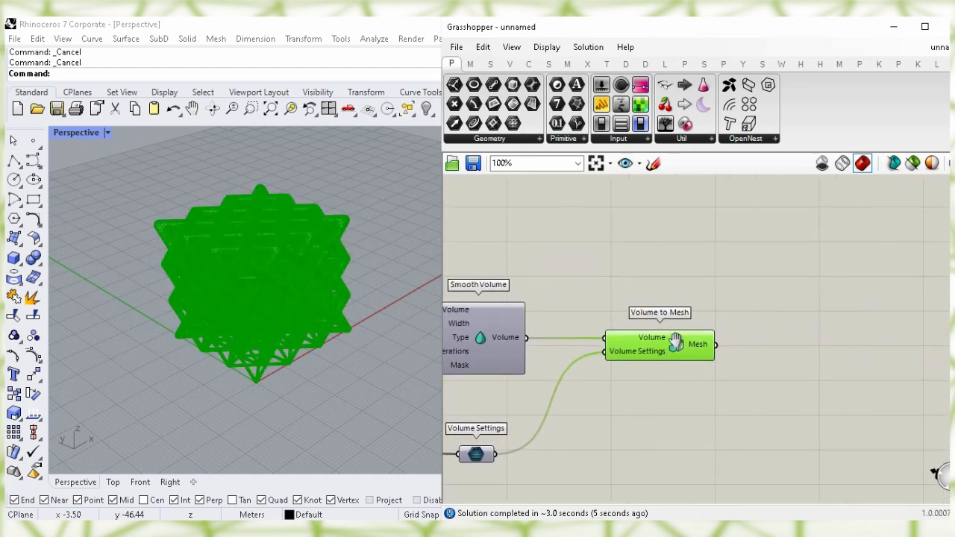
pyautogui.rightClick(674, 341)
pyautogui.click(718, 399)
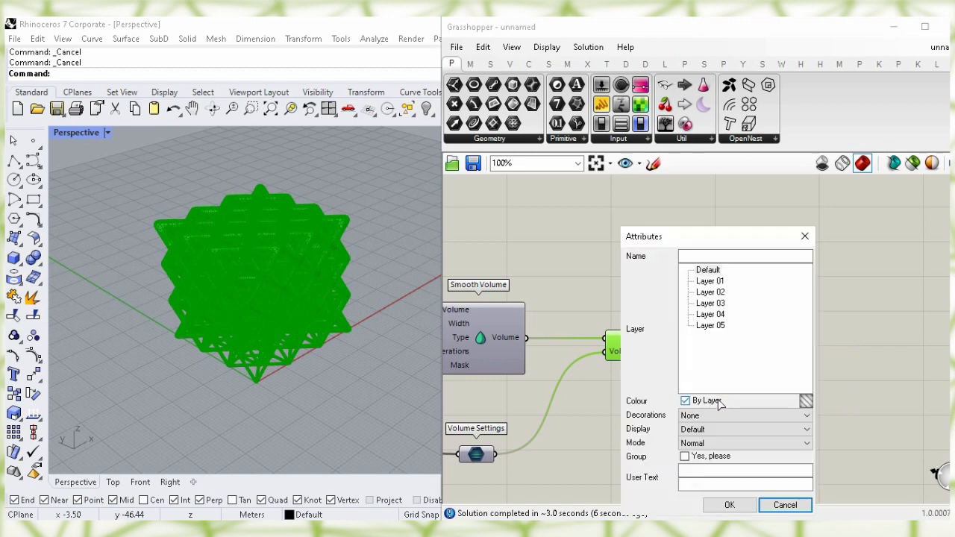
pyautogui.click(729, 505)
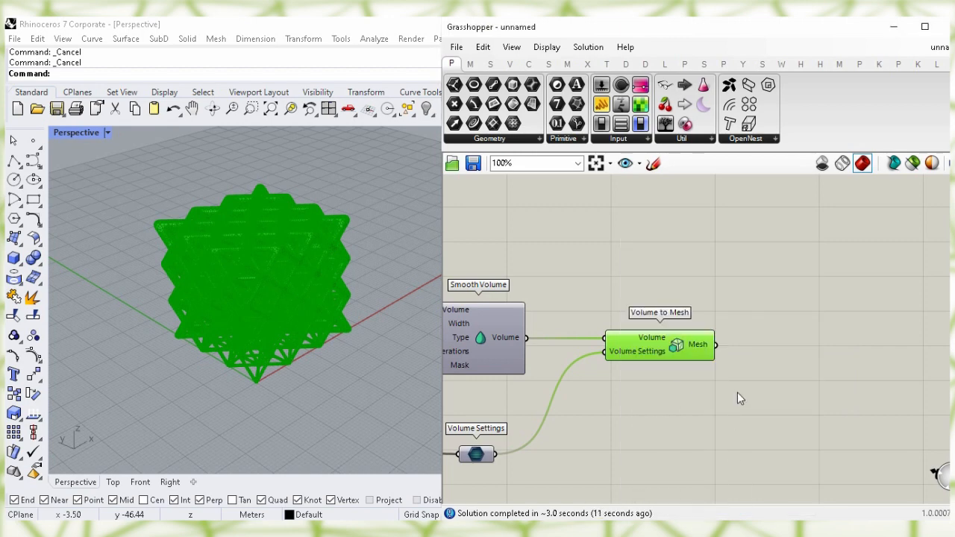
# Turn off Volume to Mesh's preview so only the baked mesh shows
pyautogui.click(660, 385)
pyautogui.click(675, 344)
pyautogui.rightClick(681, 349)
pyautogui.click(709, 406)
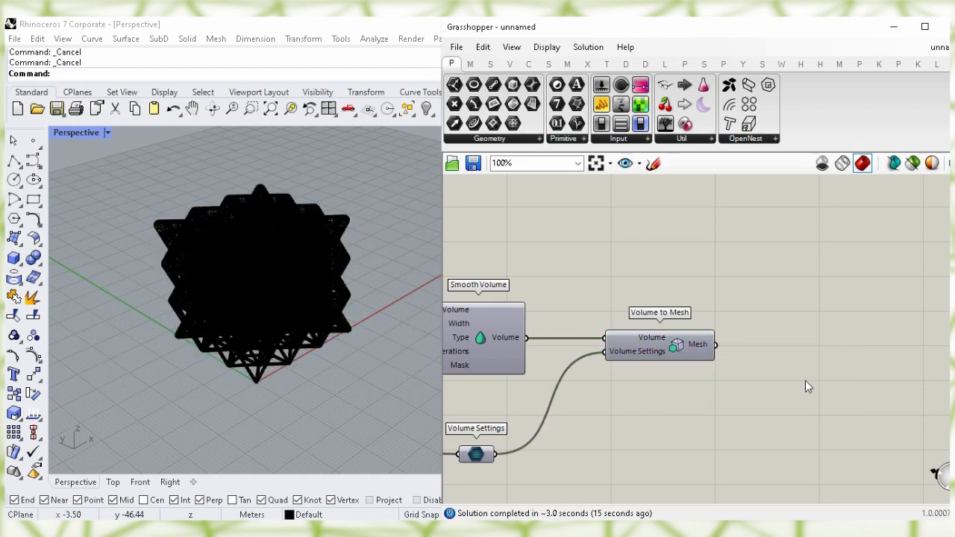
# Minimize Grasshopper and centre the baked lattice mesh in the Rhino viewport
pyautogui.click(893, 31)
pyautogui.keyDown('shift'); pyautogui.moveTo(417, 258); pyautogui.dragTo(507, 288, button='right'); pyautogui.keyUp('shift')
pyautogui.scroll(3, 422, 296)
pyautogui.keyDown('shift'); pyautogui.moveTo(448, 297); pyautogui.dragTo(452, 332, button='right'); pyautogui.keyUp('shift')
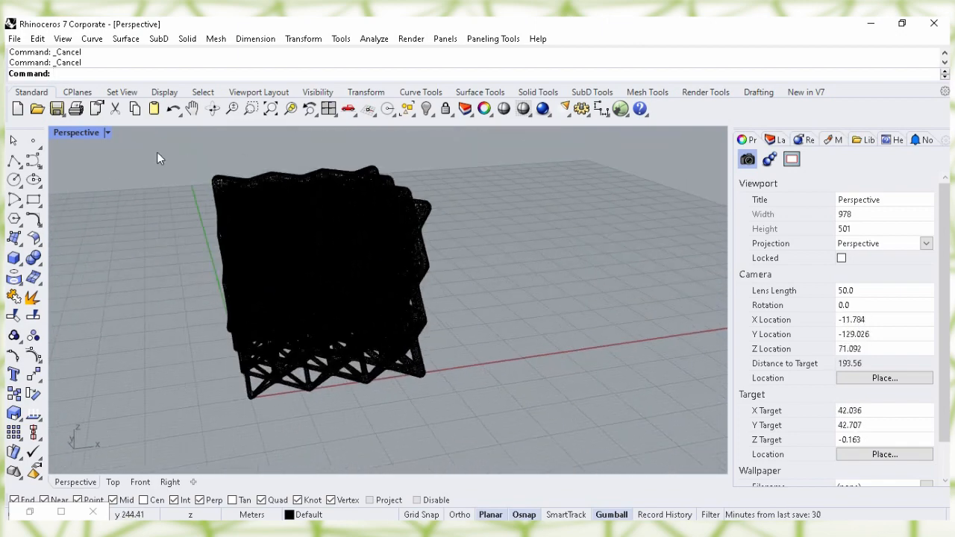
# Switch the Perspective viewport to the Rendered display mode
pyautogui.click(109, 132)
pyautogui.click(142, 89)
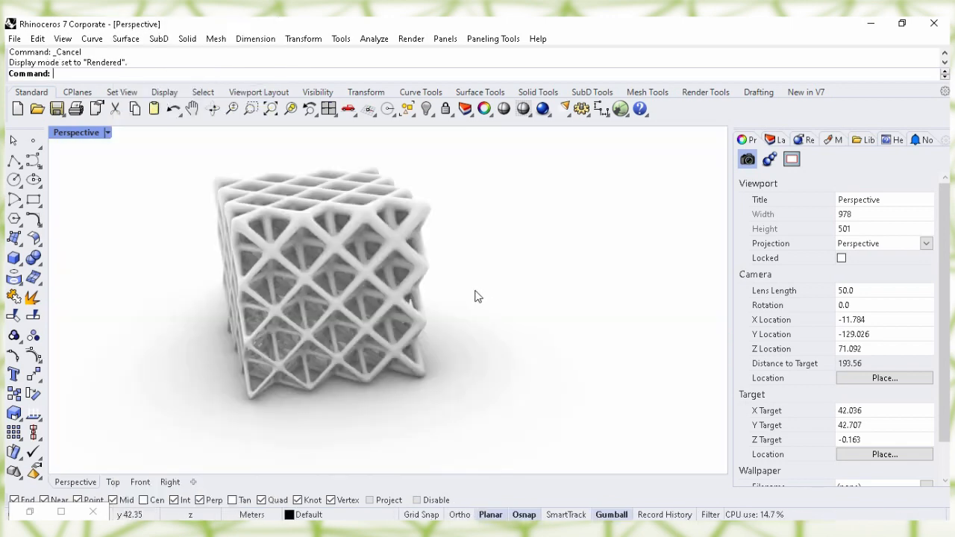
pyautogui.moveTo(477, 296); pyautogui.dragTo(460, 357, button='right')
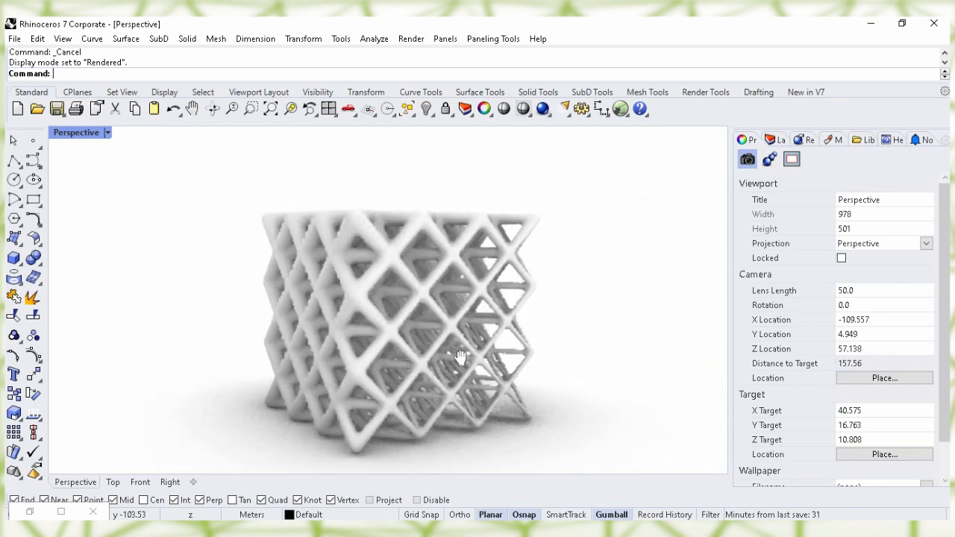
# Orbit and zoom around the white octet lattice cube to view its top at an angle
pyautogui.scroll(2, 463, 342)
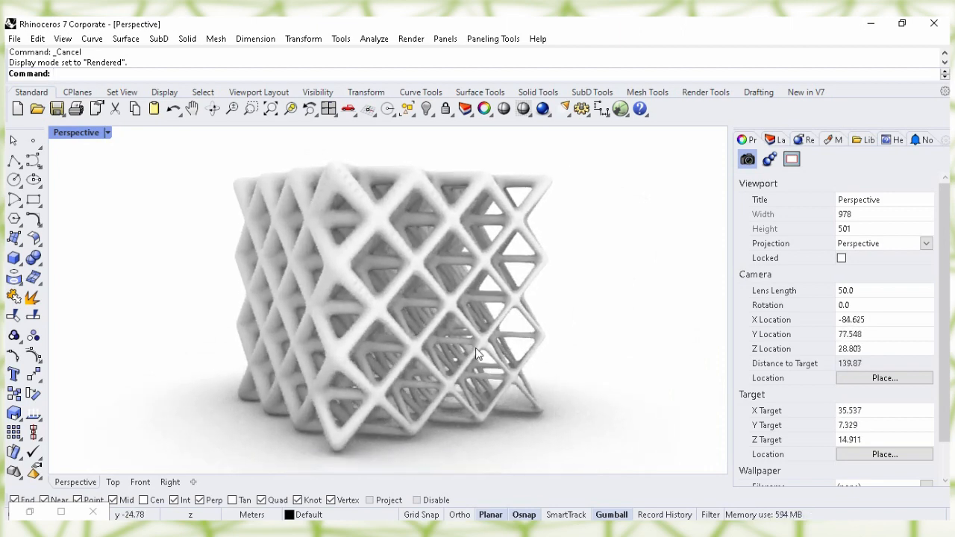
pyautogui.moveTo(509, 341); pyautogui.dragTo(514, 351, button='right')
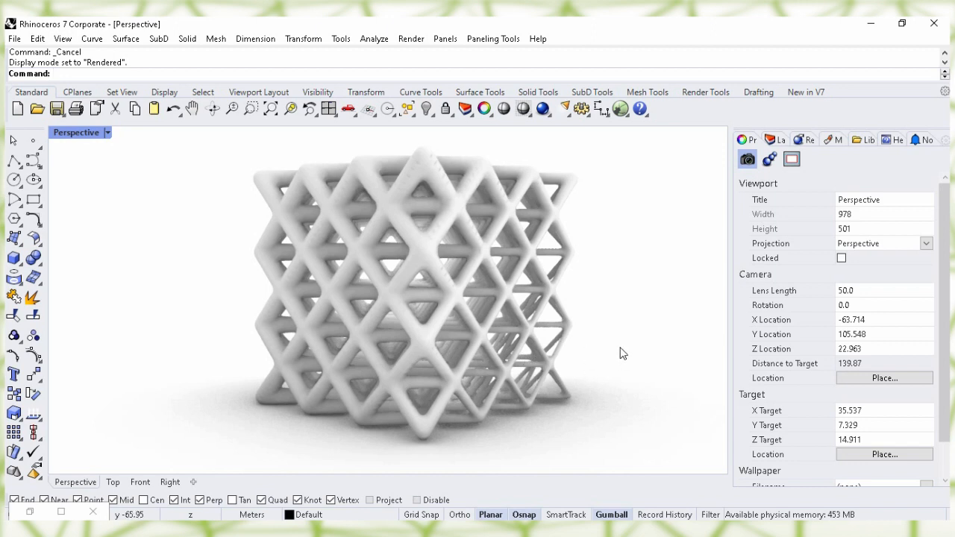
pyautogui.moveTo(547, 436); pyautogui.dragTo(589, 427, button='right')
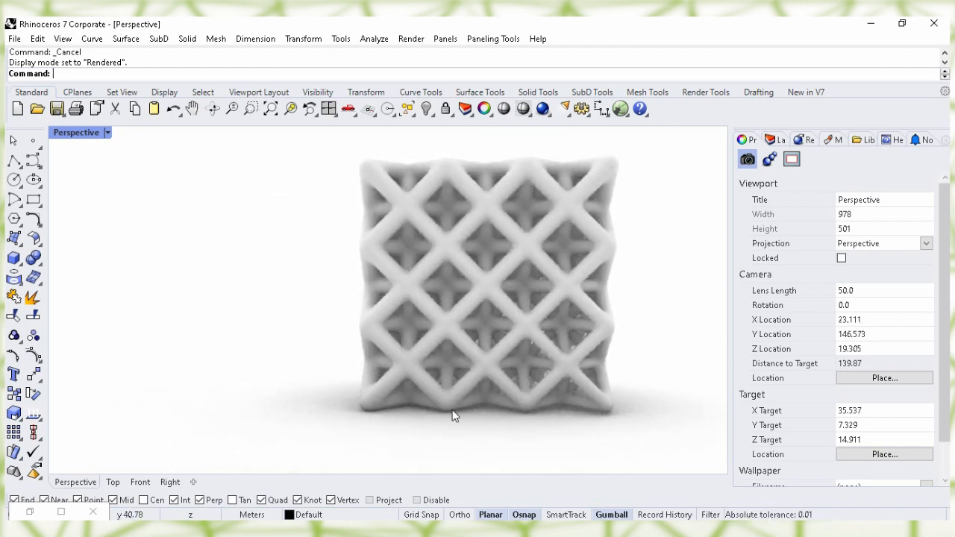
pyautogui.moveTo(477, 417); pyautogui.dragTo(617, 375, button='right')
pyautogui.scroll(-2, 529, 350)
pyautogui.moveTo(529, 350); pyautogui.dragTo(647, 347, button='right')
pyautogui.scroll(-2, 583, 295)
pyautogui.moveTo(377, 336); pyautogui.dragTo(497, 430, button='right')
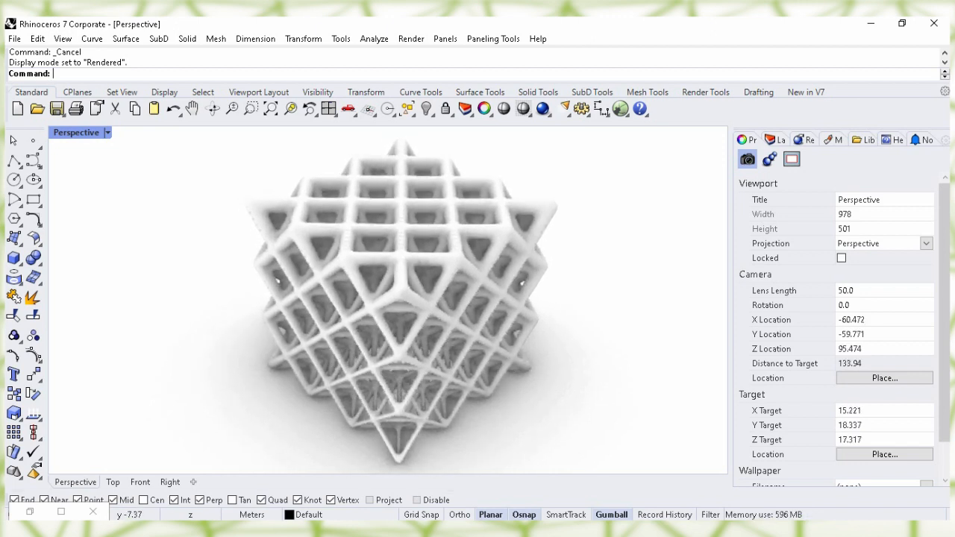